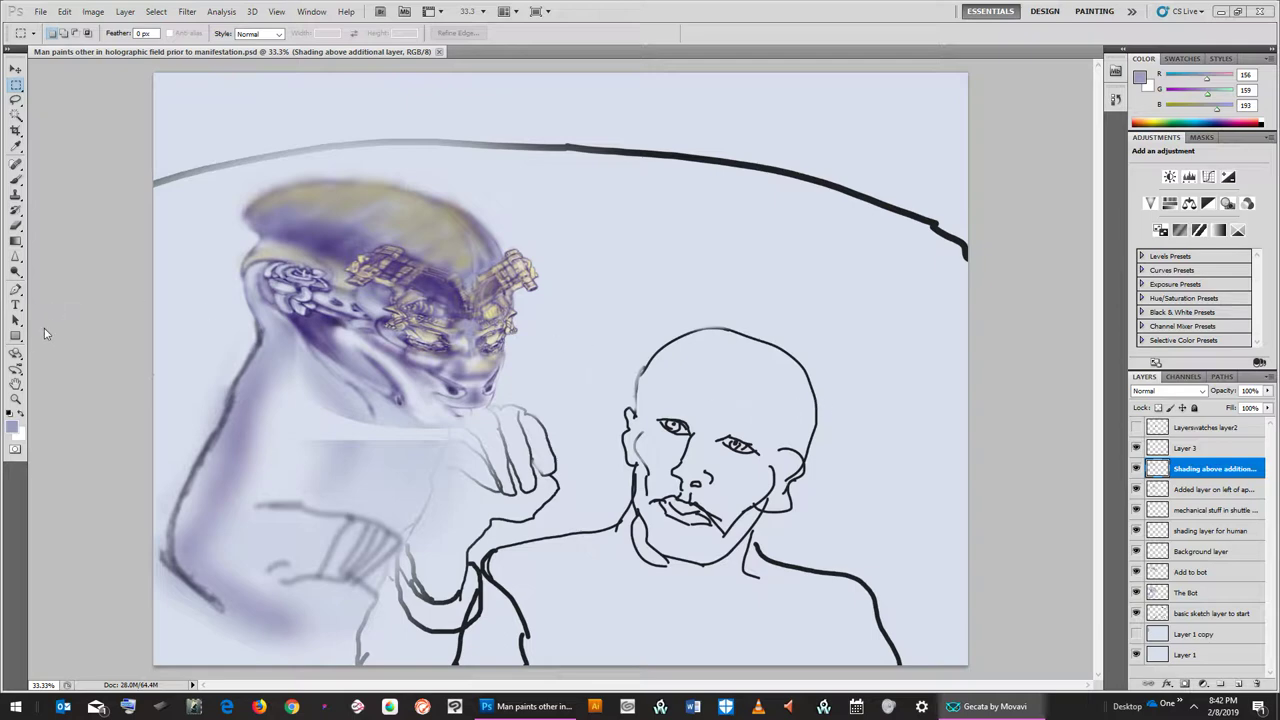
Zoom in on the bot's chin and hand, then pan up to centre the gold helmet
{"action": "left_click", "coordinate": [16, 400]}
{"action": "left_click_drag", "start_coordinate": [453, 413], "coordinate": [514, 441]}
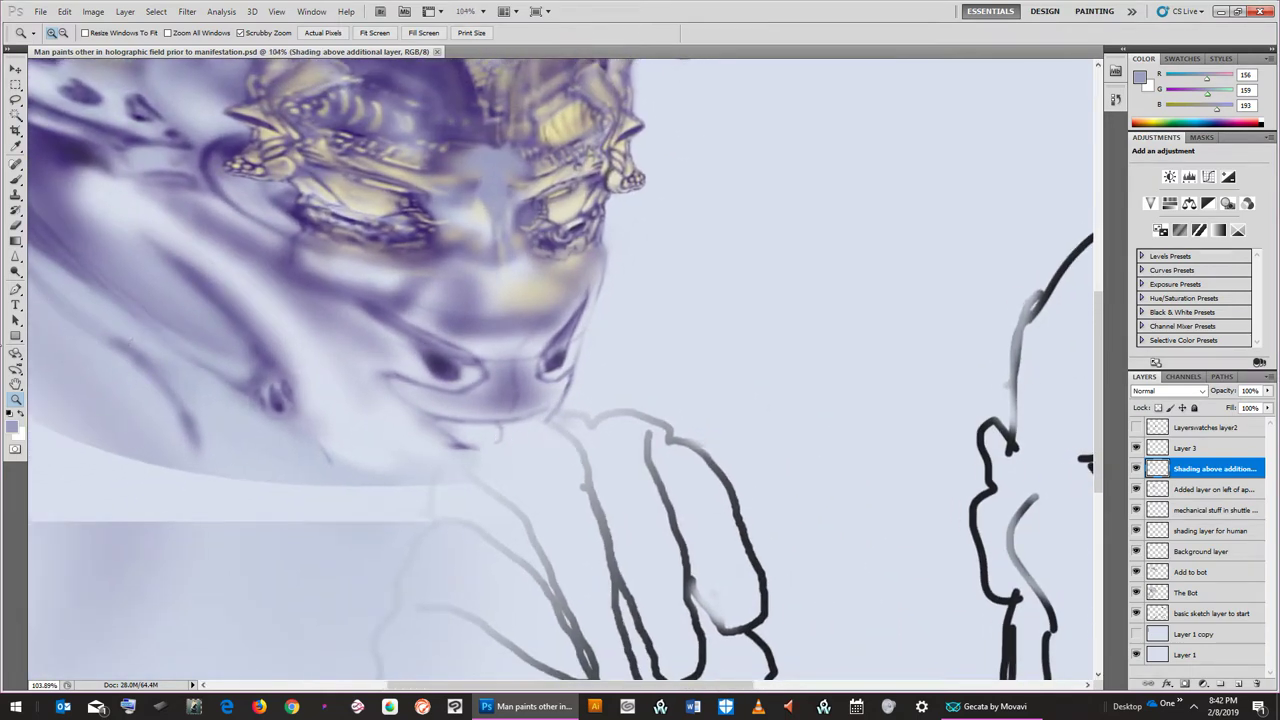
{"action": "left_click", "coordinate": [16, 384]}
{"action": "left_click_drag", "start_coordinate": [249, 272], "coordinate": [577, 492]}
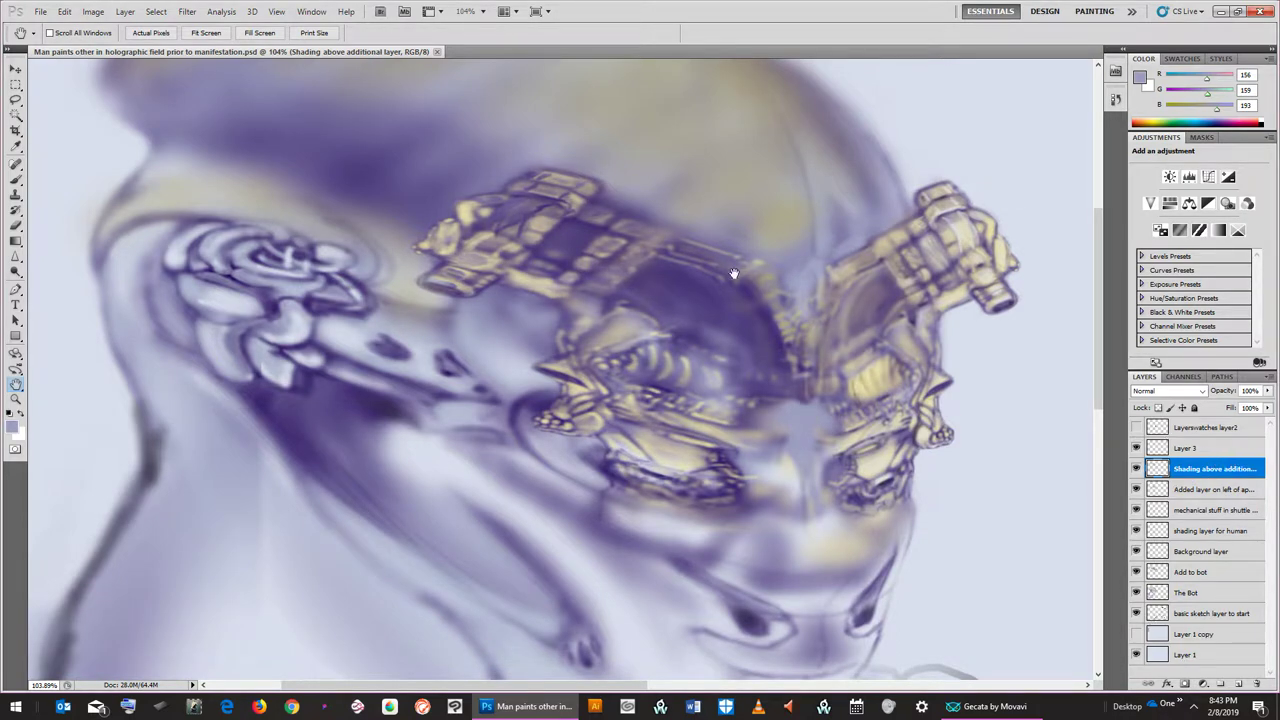
Show the Layerswatches layer and sample its darkest purple swatch as the paint colour
{"action": "left_click", "coordinate": [16, 180]}
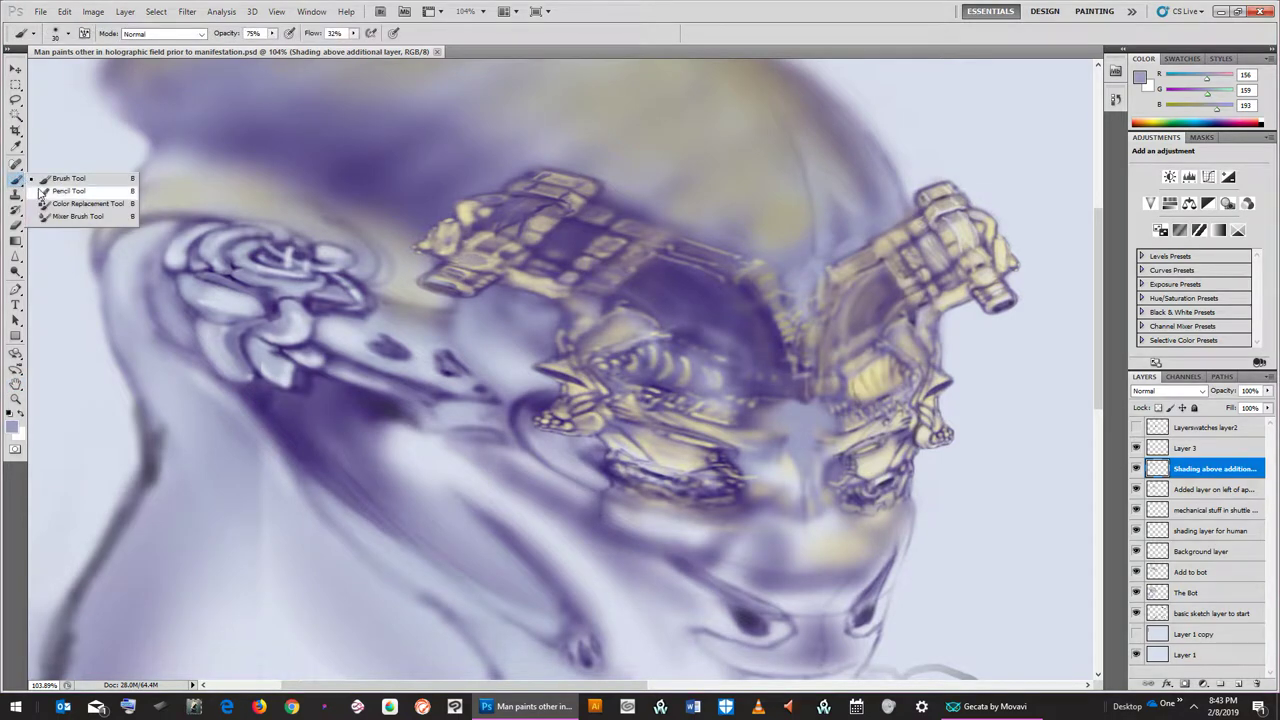
{"action": "left_click", "coordinate": [66, 180]}
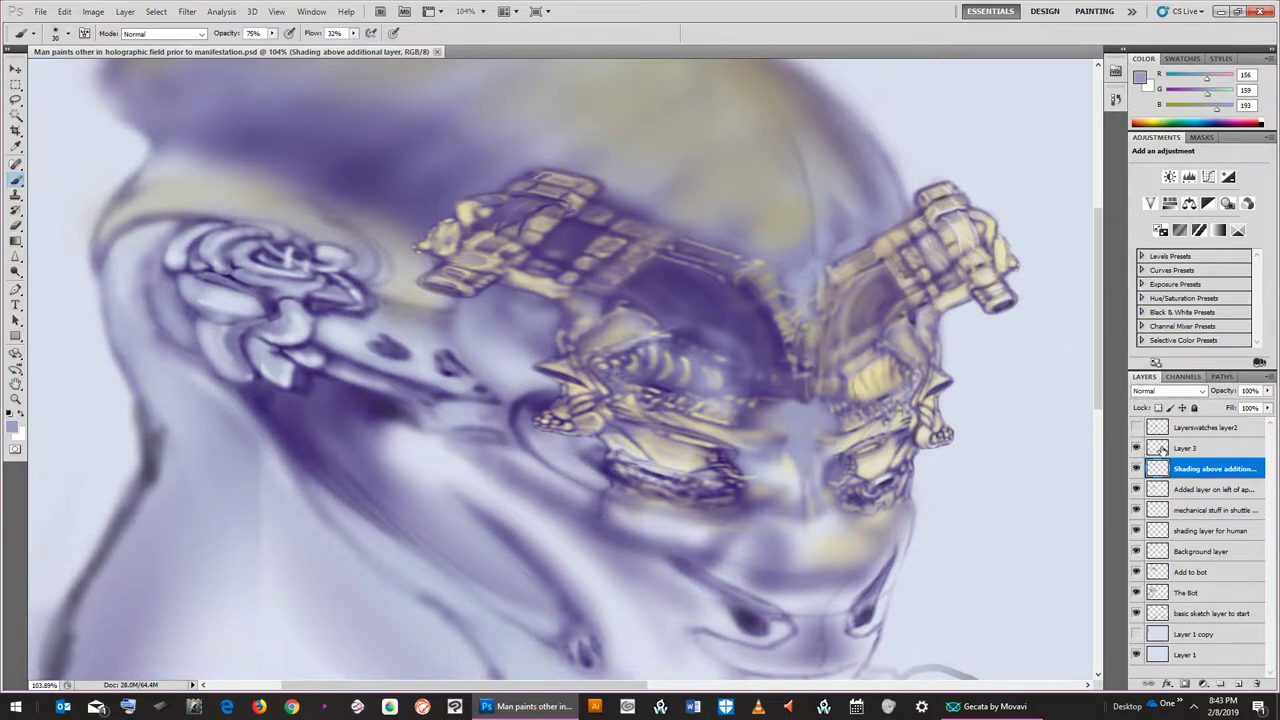
{"action": "left_click", "coordinate": [1136, 428]}
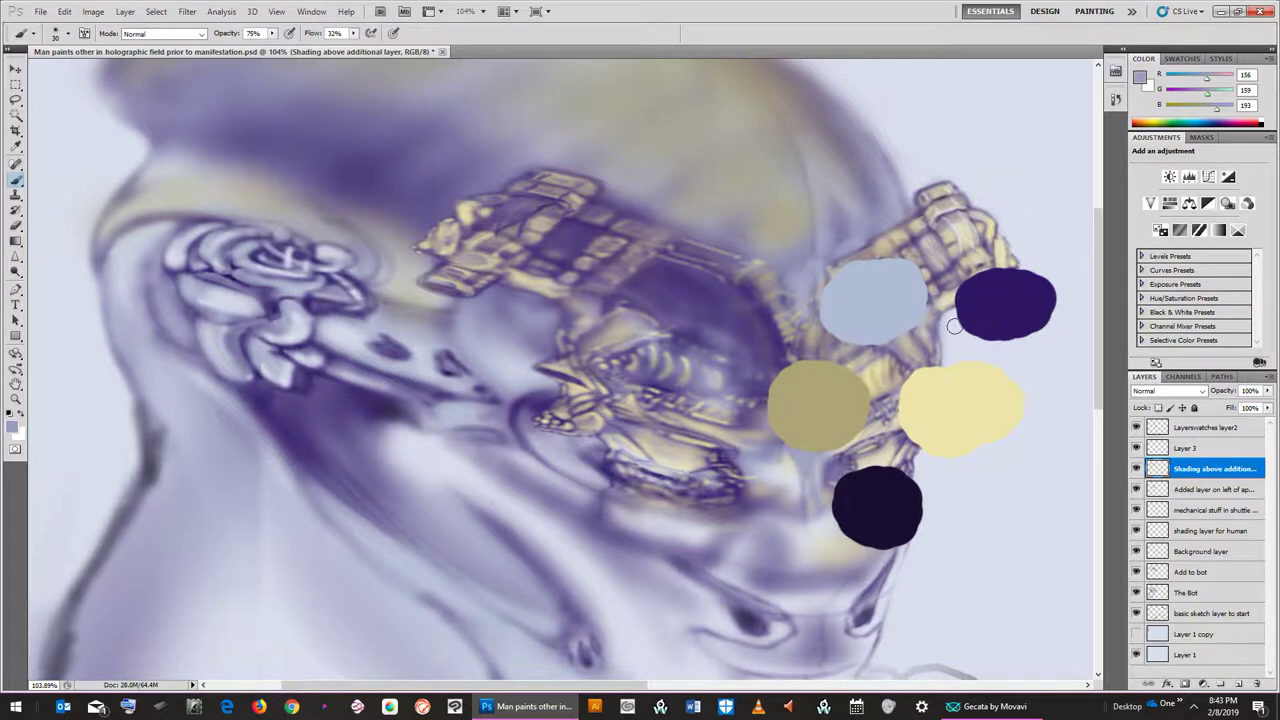
{"action": "left_click", "coordinate": [15, 147]}
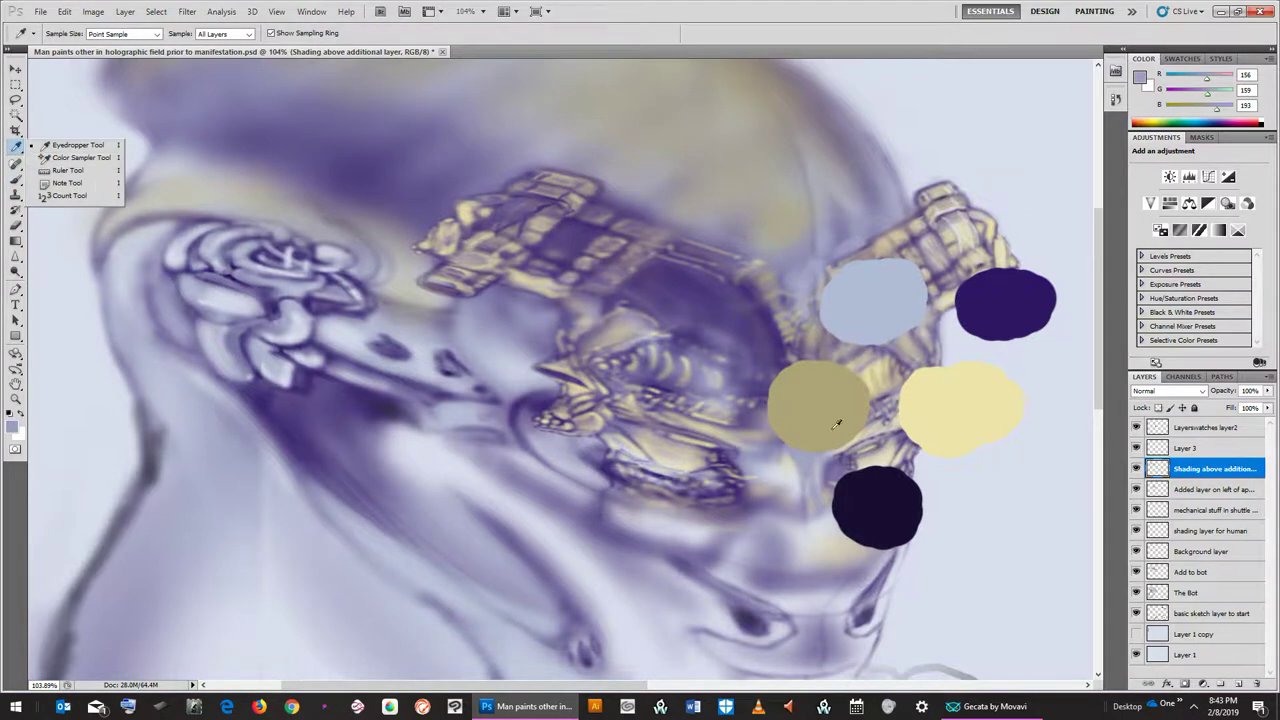
{"action": "left_click", "coordinate": [864, 487]}
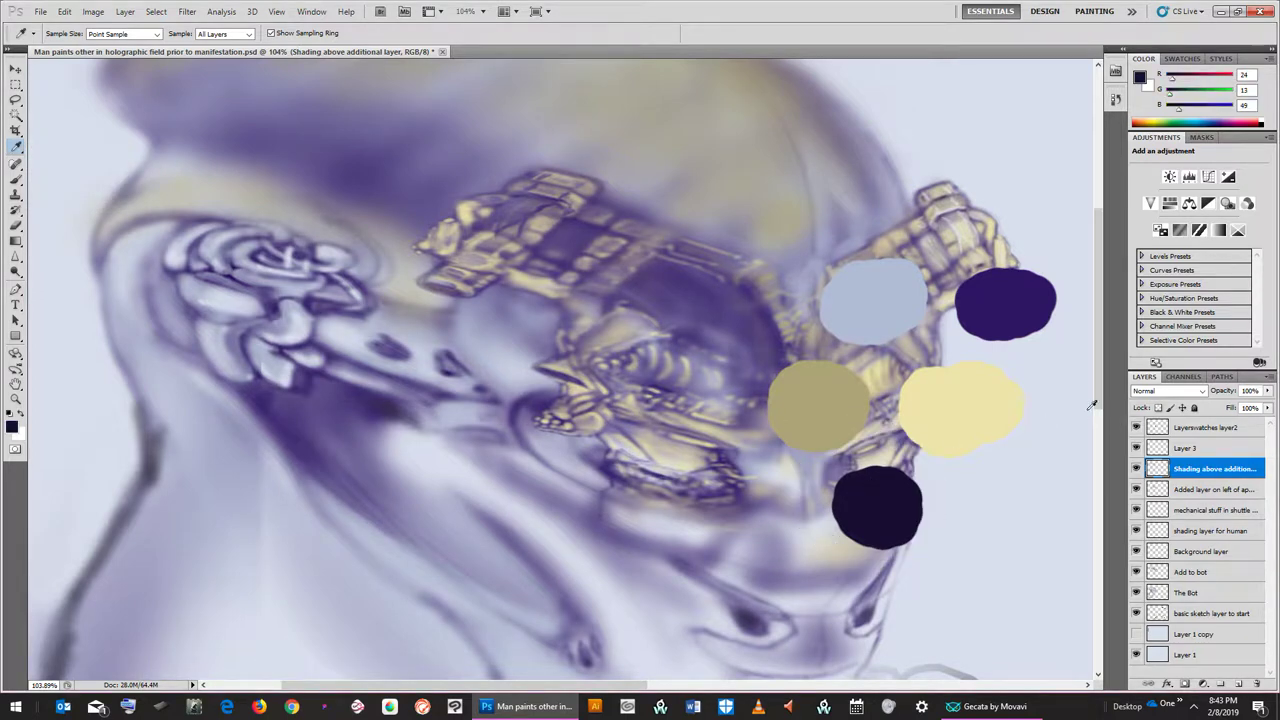
Return to the Brush and toggle the upper shading layer off and on to compare
{"action": "left_click", "coordinate": [16, 178]}
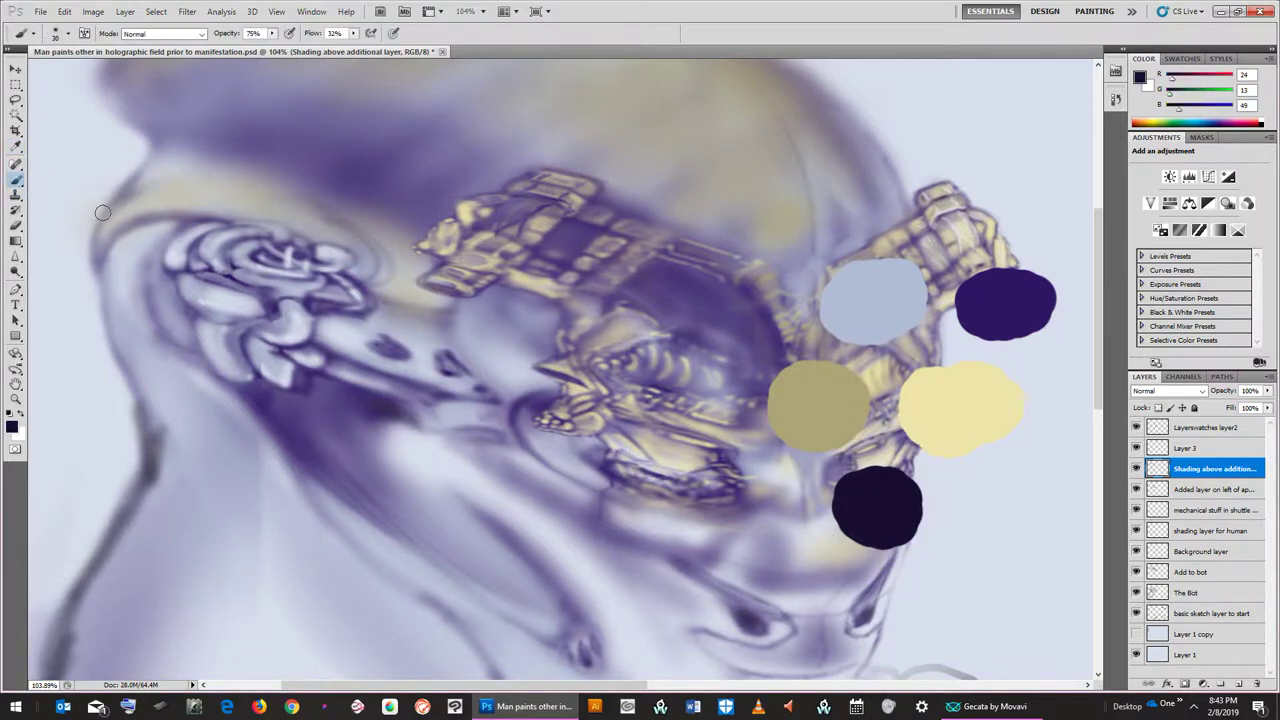
{"action": "left_click", "coordinate": [1136, 468]}
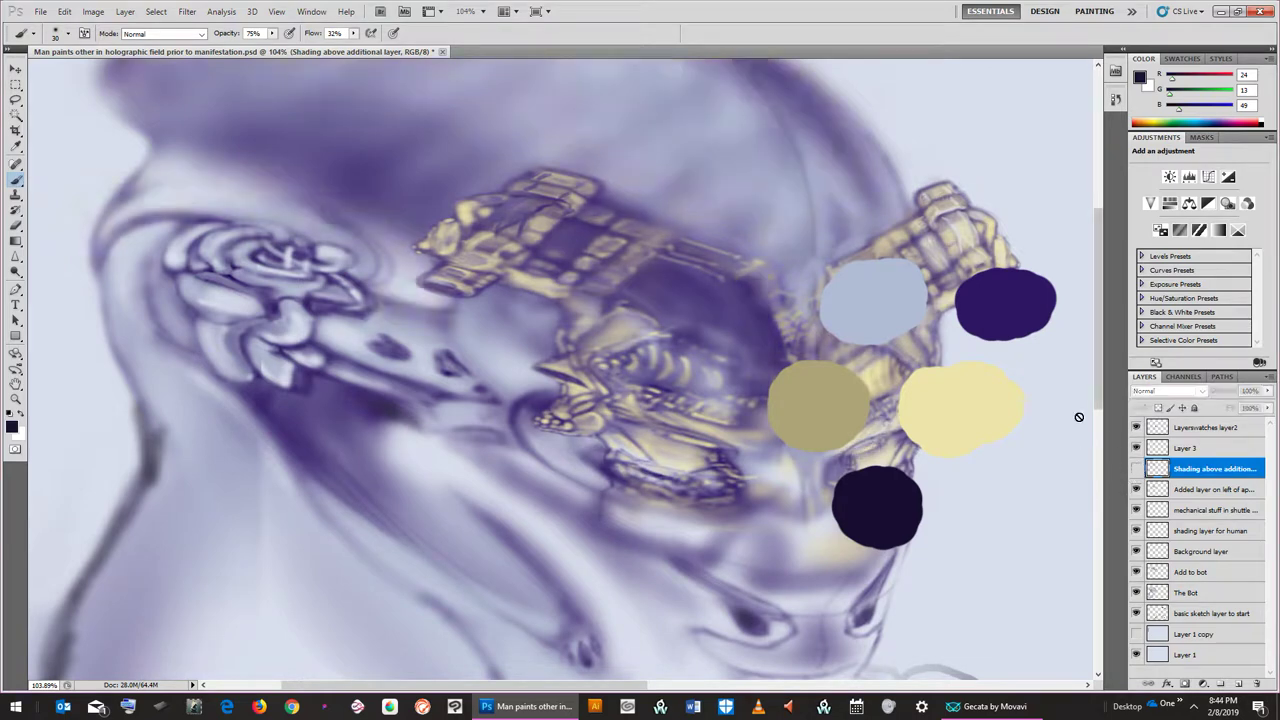
{"action": "left_click", "coordinate": [1136, 468]}
Hide the swatch layer, then zoom and pan to frame both gold head devices
{"action": "left_click", "coordinate": [1136, 427]}
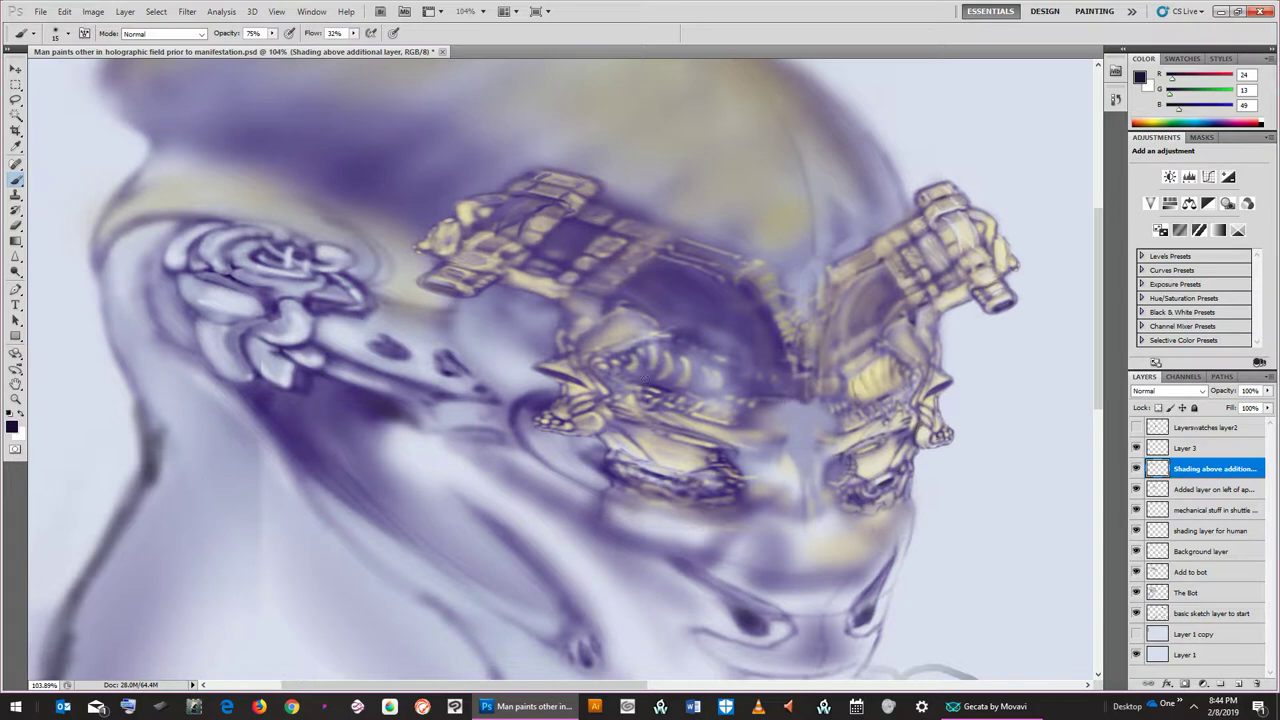
{"action": "left_click", "coordinate": [15, 399]}
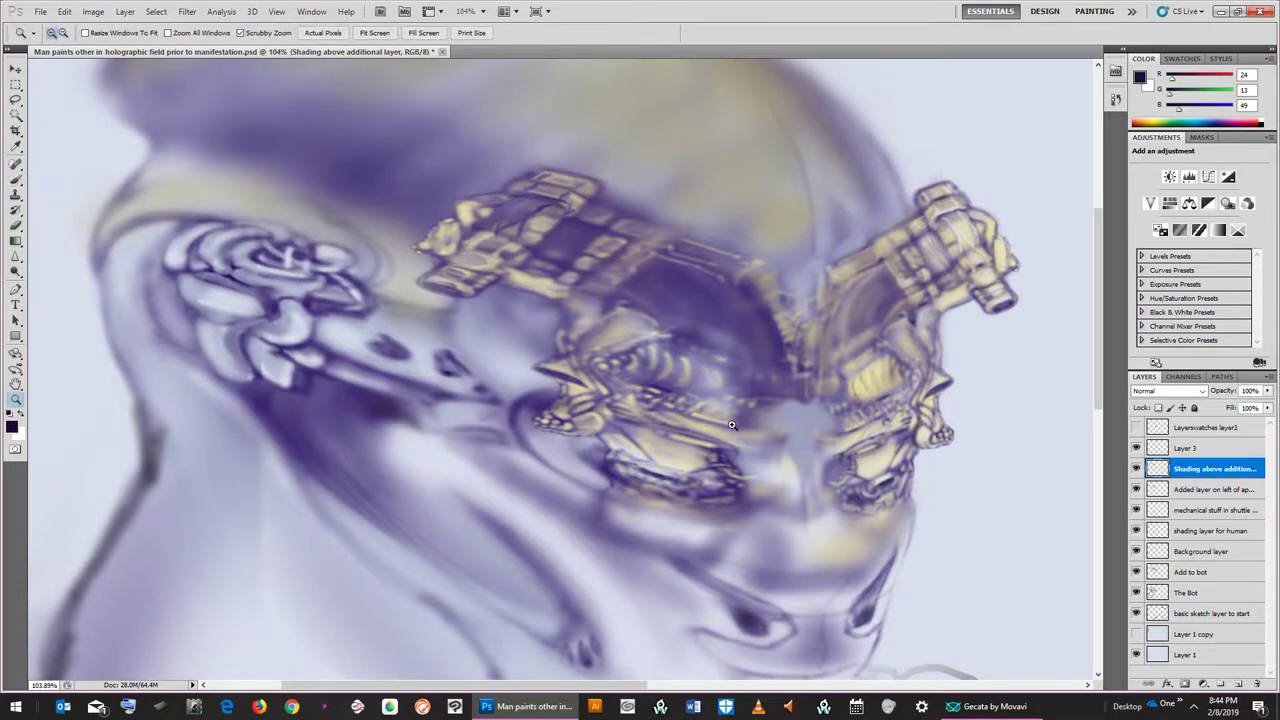
{"action": "left_click_drag", "start_coordinate": [818, 401], "coordinate": [772, 366]}
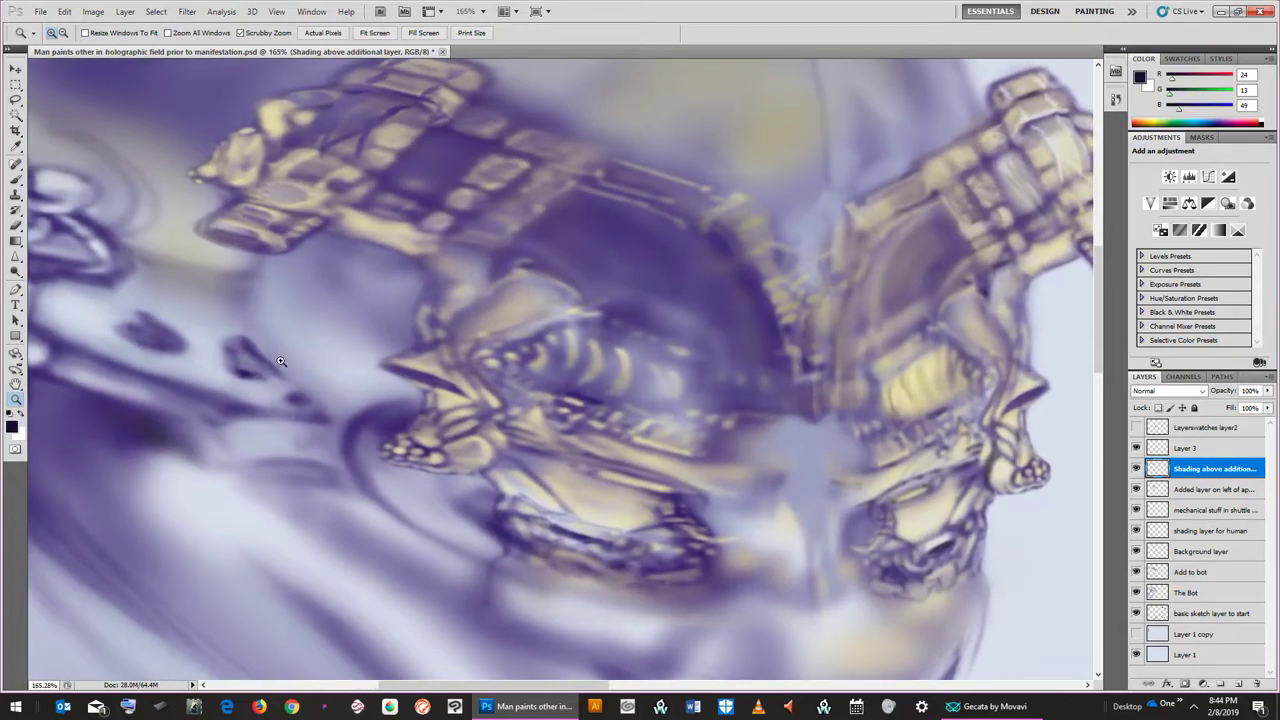
{"action": "left_click", "coordinate": [16, 385]}
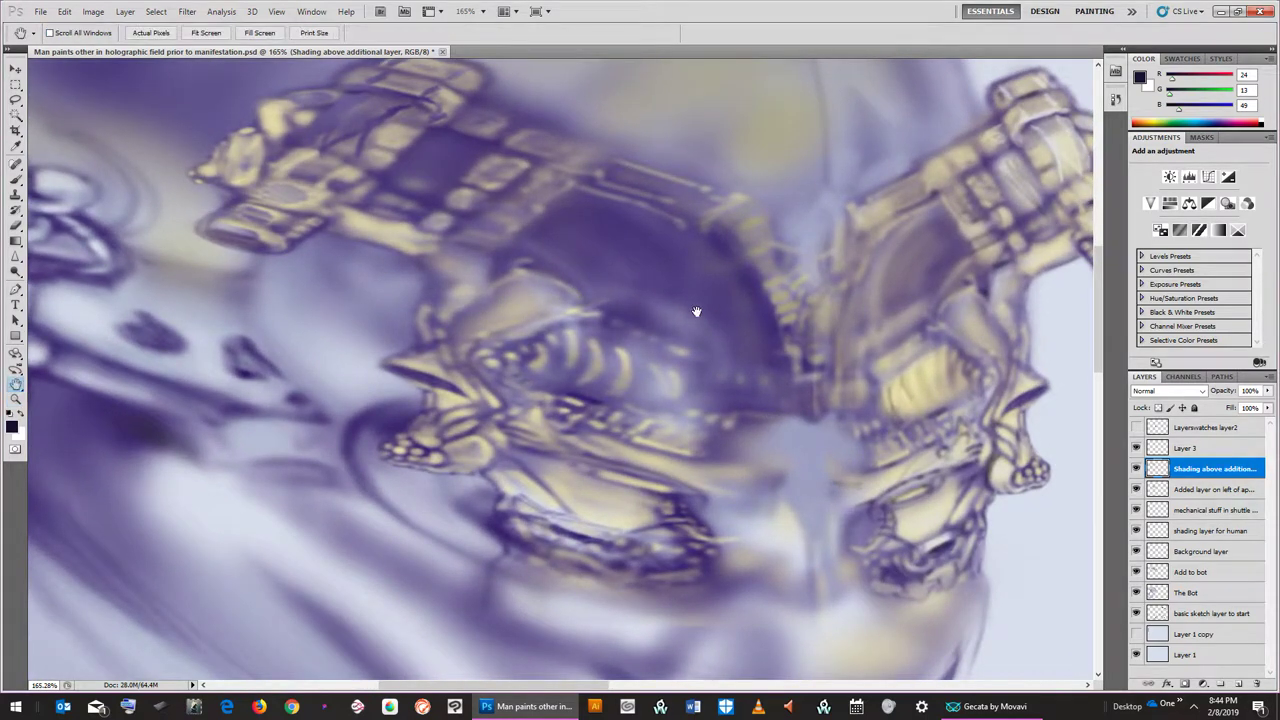
{"action": "left_click_drag", "start_coordinate": [757, 347], "coordinate": [651, 374]}
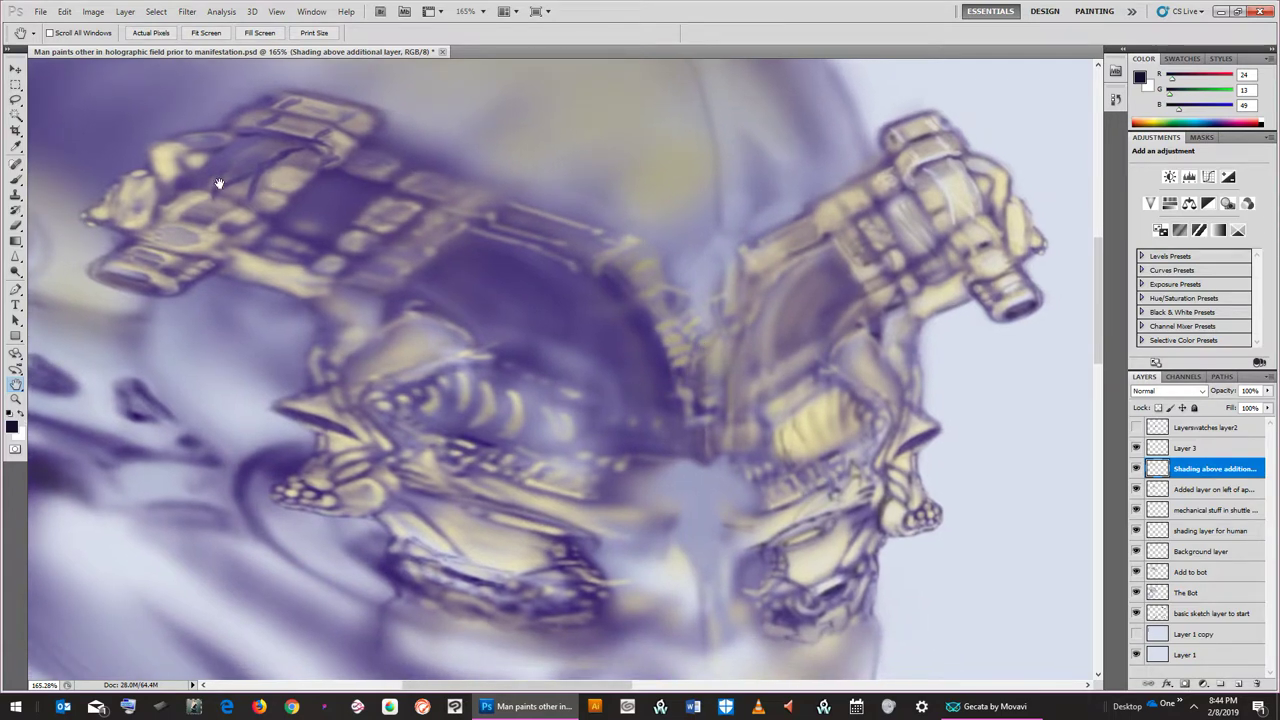
Set the Brush flow to 13% and opacity to 45%
{"action": "left_click", "coordinate": [16, 179]}
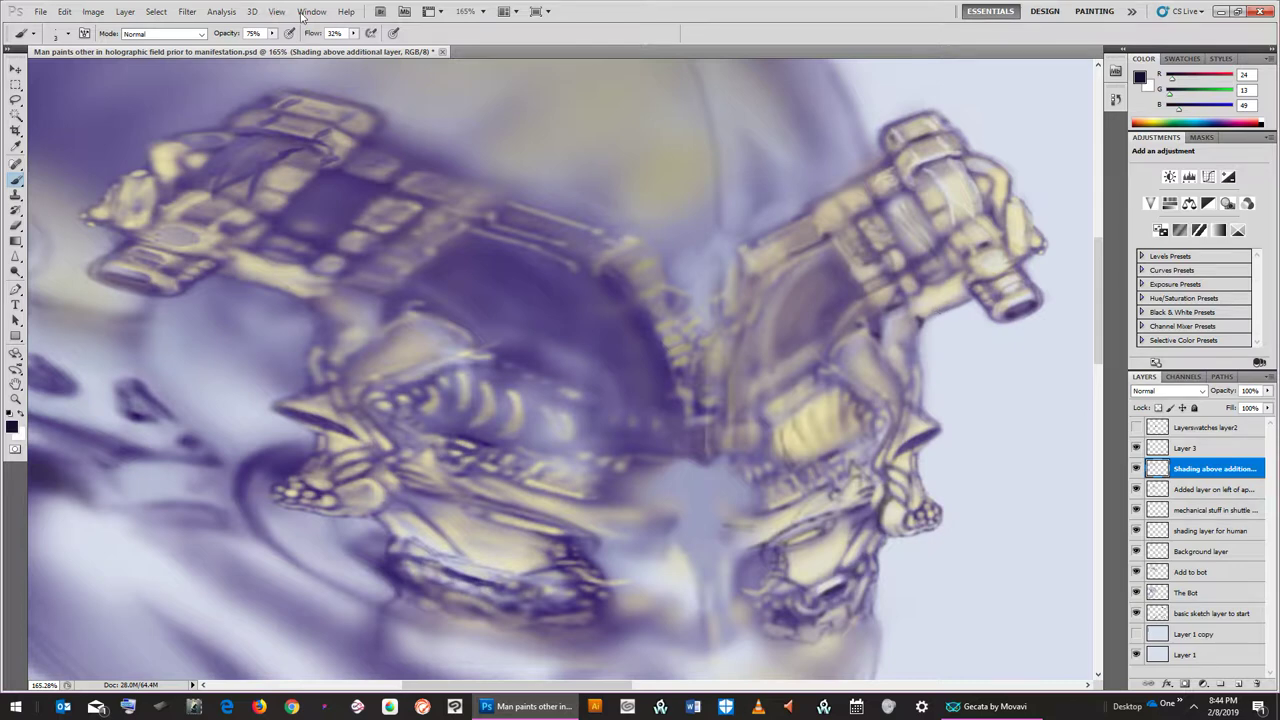
{"action": "left_click", "coordinate": [352, 34]}
{"action": "left_click_drag", "start_coordinate": [352, 45], "coordinate": [342, 50]}
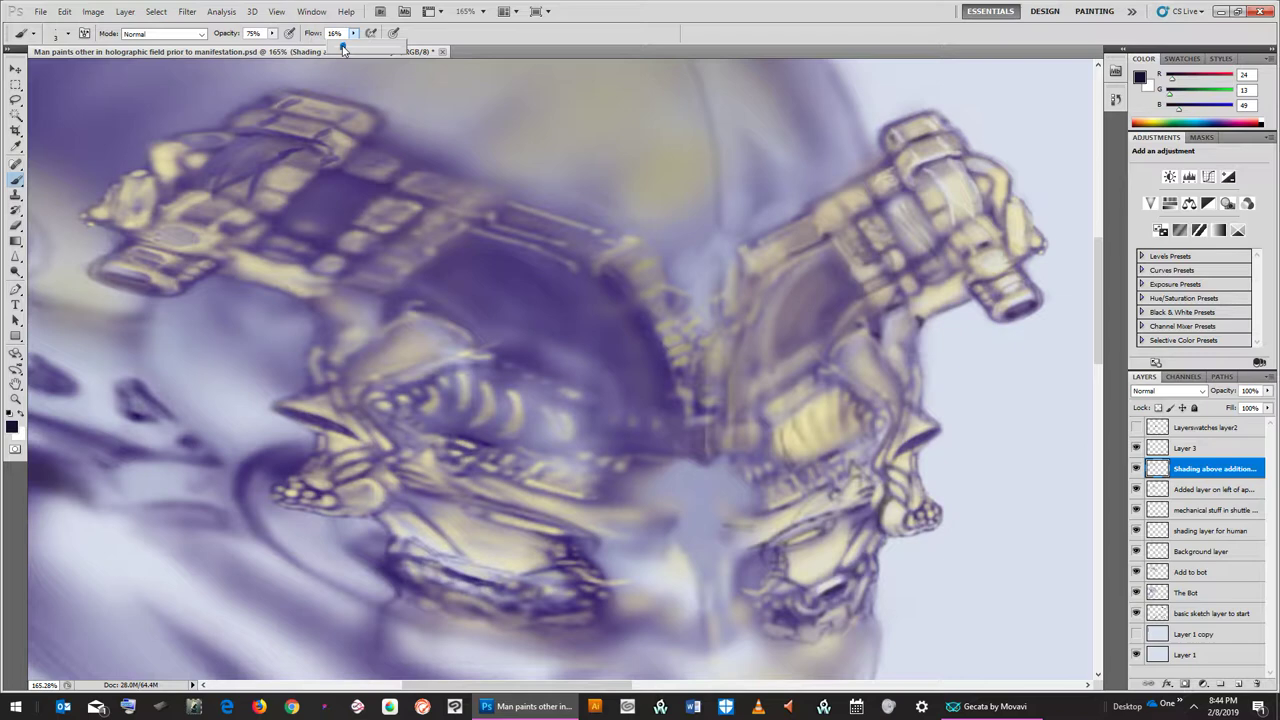
{"action": "left_click", "coordinate": [271, 33]}
{"action": "left_click_drag", "start_coordinate": [271, 50], "coordinate": [254, 50]}
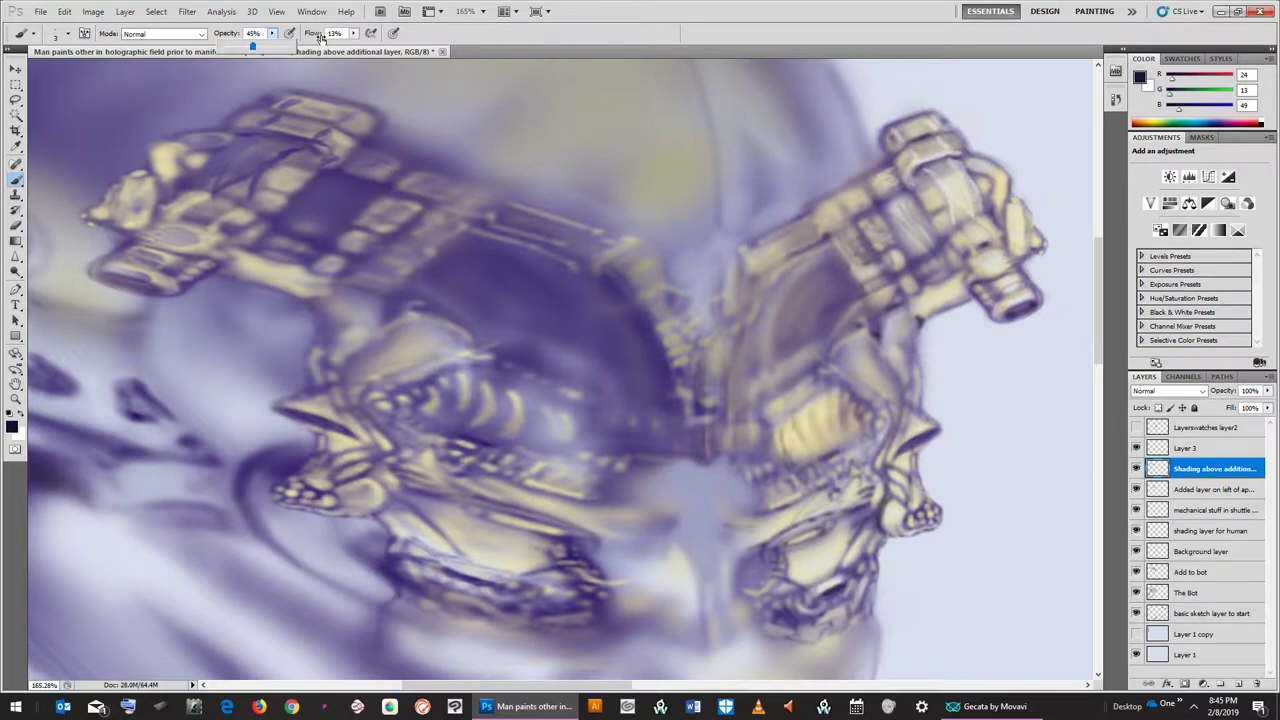
{"action": "key", "text": "Return"}
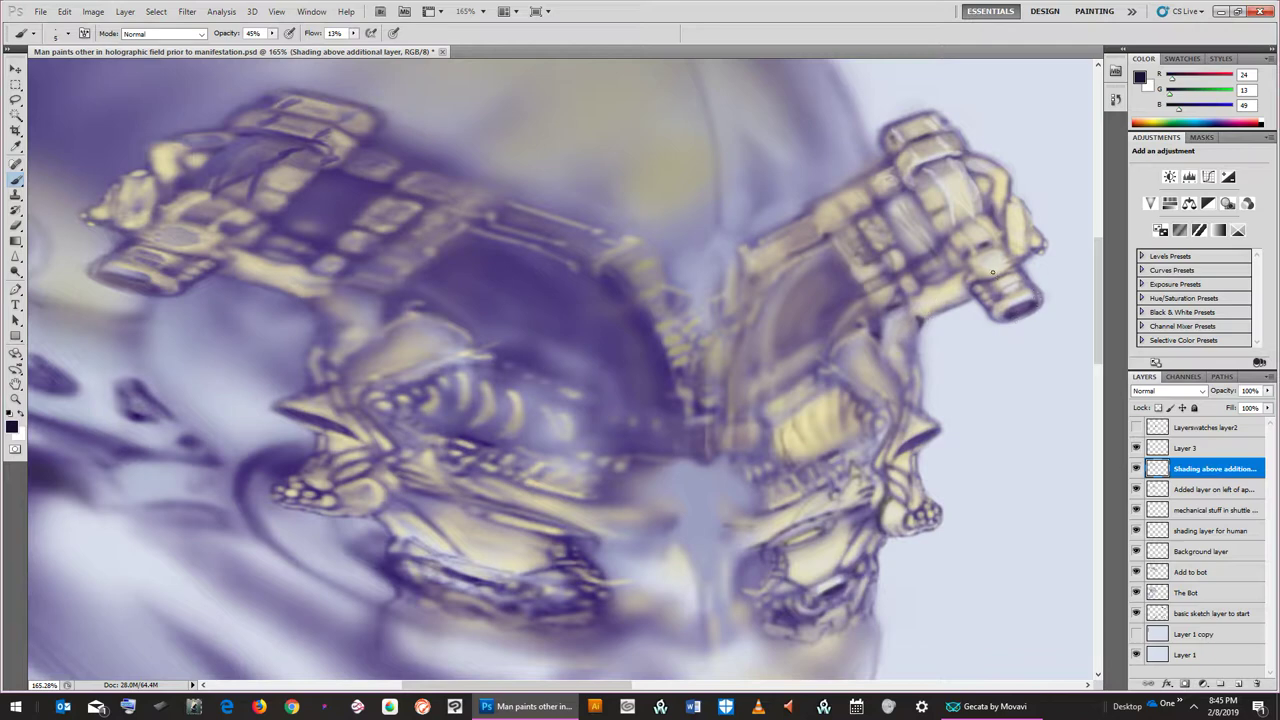
Resize the brush with the bracket keys, settling on a small size
{"action": "key", "text": "bracketright"}
{"action": "key", "text": "bracketright"}
{"action": "key", "text": "bracketleft"}
{"action": "key", "text": "bracketright"}
{"action": "key", "text": "bracketright"}
{"action": "key", "text": "bracketright"}
{"action": "key", "text": "bracketleft"}
{"action": "key", "text": "bracketleft"}
{"action": "key", "text": "bracketleft"}
{"action": "key", "text": "bracketleft"}
{"action": "key", "text": "bracketright"}
{"action": "key", "text": "bracketright"}
{"action": "key", "text": "bracketright"}
{"action": "key", "text": "bracketright"}
{"action": "key", "text": "bracketright"}
{"action": "key", "text": "bracketright"}
{"action": "key", "text": "bracketright"}
{"action": "key", "text": "bracketright"}
{"action": "key", "text": "bracketright"}
{"action": "key", "text": "bracketright"}
{"action": "key", "text": "bracketright"}
{"action": "key", "text": "bracketleft"}
{"action": "key", "text": "bracketleft"}
{"action": "key", "text": "bracketleft"}
{"action": "key", "text": "bracketleft"}
{"action": "key", "text": "bracketleft"}
{"action": "key", "text": "bracketleft"}
{"action": "key", "text": "bracketleft"}
{"action": "key", "text": "bracketleft"}
{"action": "key", "text": "bracketleft"}
{"action": "key", "text": "bracketleft"}
{"action": "key", "text": "bracketleft"}
{"action": "key", "text": "bracketleft"}
{"action": "key", "text": "bracketleft"}
{"action": "key", "text": "bracketleft"}
{"action": "key", "text": "bracketleft"}
{"action": "key", "text": "bracketleft"}
{"action": "key", "text": "bracketleft"}
{"action": "key", "text": "bracketleft"}
{"action": "key", "text": "bracketleft"}
{"action": "key", "text": "bracketleft"}
Brush highlights on the upper right arm, a dark line along it and a soft shadow below, then shrink the brush
{"action": "mouse_move", "coordinate": [958, 197]}
{"action": "left_mouse_down"}
{"action": "mouse_move", "coordinate": [936, 153]}
{"action": "mouse_move", "coordinate": [973, 151]}
{"action": "left_mouse_up"}
{"action": "left_click_drag", "start_coordinate": [790, 253], "coordinate": [818, 256]}
{"action": "left_click_drag", "start_coordinate": [786, 352], "coordinate": [777, 349]}
{"action": "key", "text": "bracketleft"}
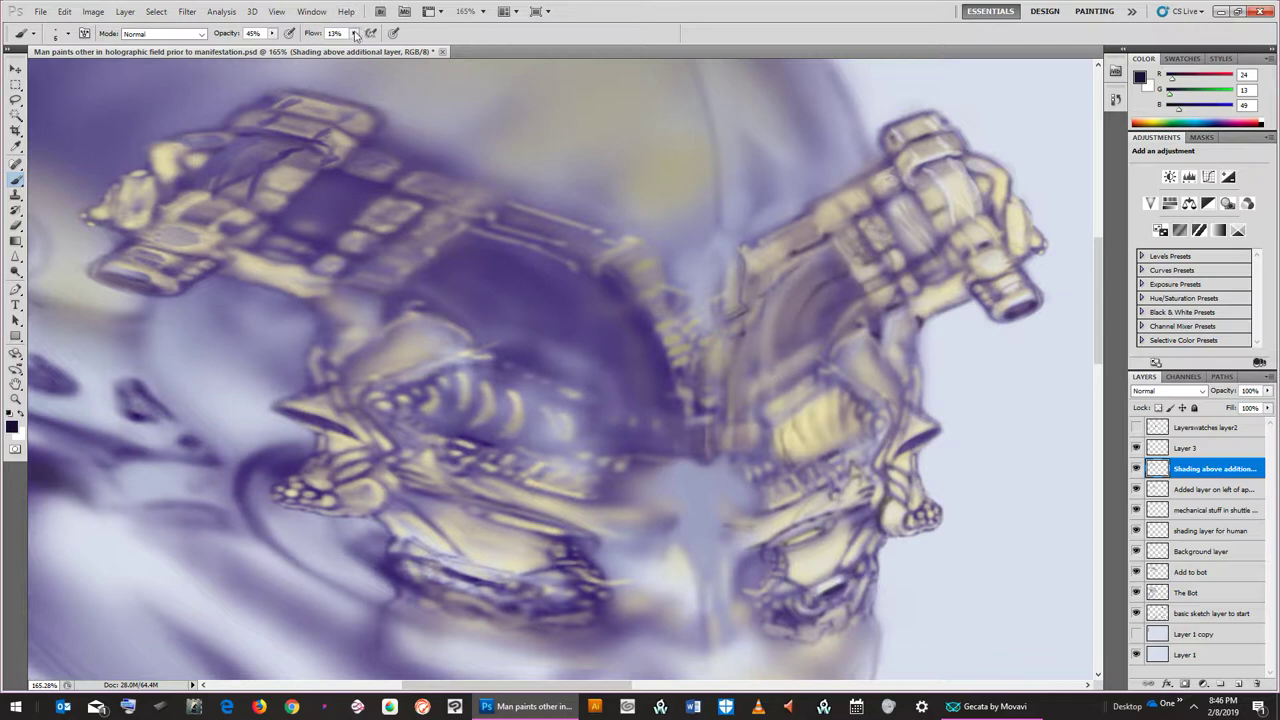
Lower the brush opacity to 33%
{"action": "left_click", "coordinate": [271, 33]}
{"action": "left_click_drag", "start_coordinate": [276, 47], "coordinate": [265, 48]}
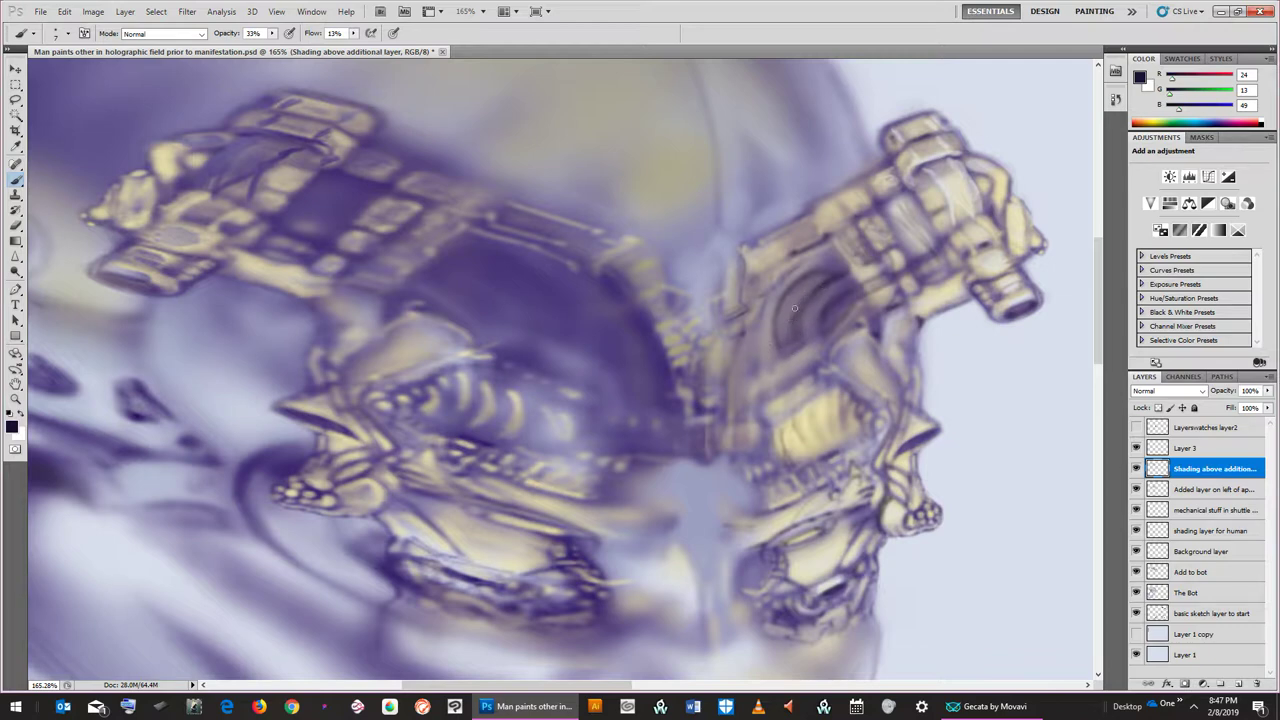
Dab a faint dark purple shadow onto the right gold arm
{"action": "left_click", "coordinate": [823, 286]}
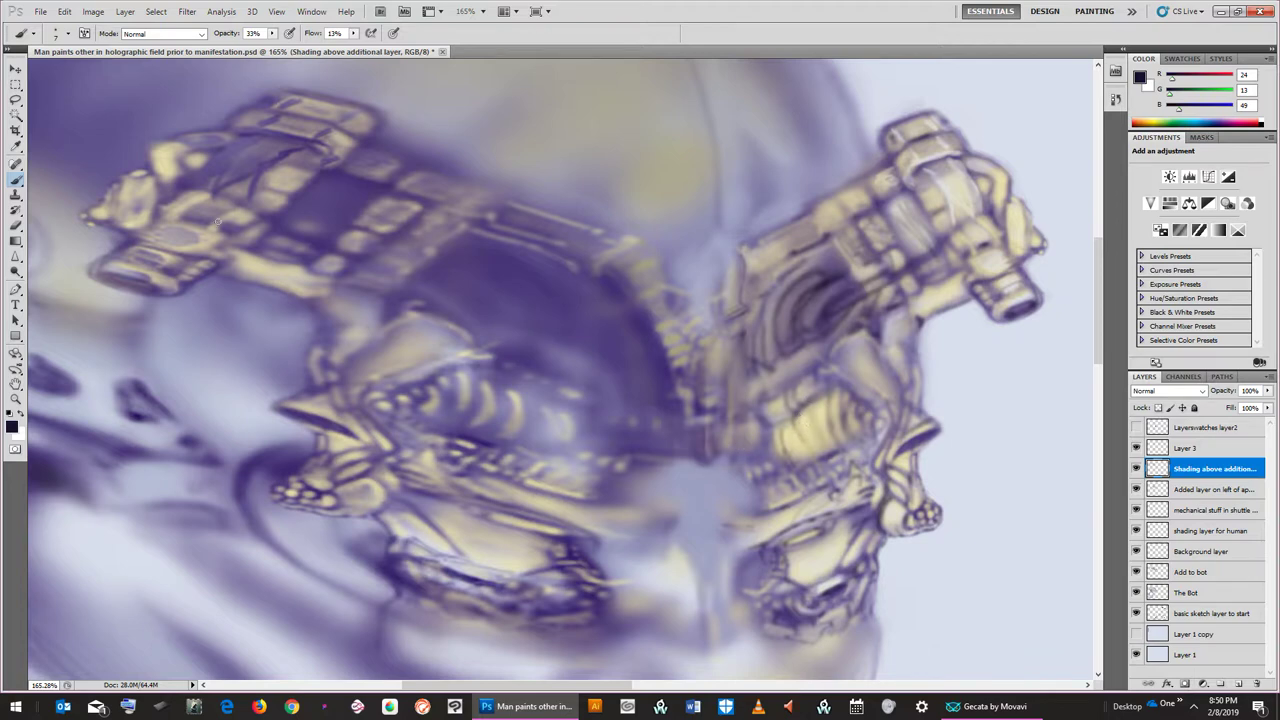
Sample the pale yellow from the painting and return to a larger soft brush
{"action": "left_click", "coordinate": [17, 147]}
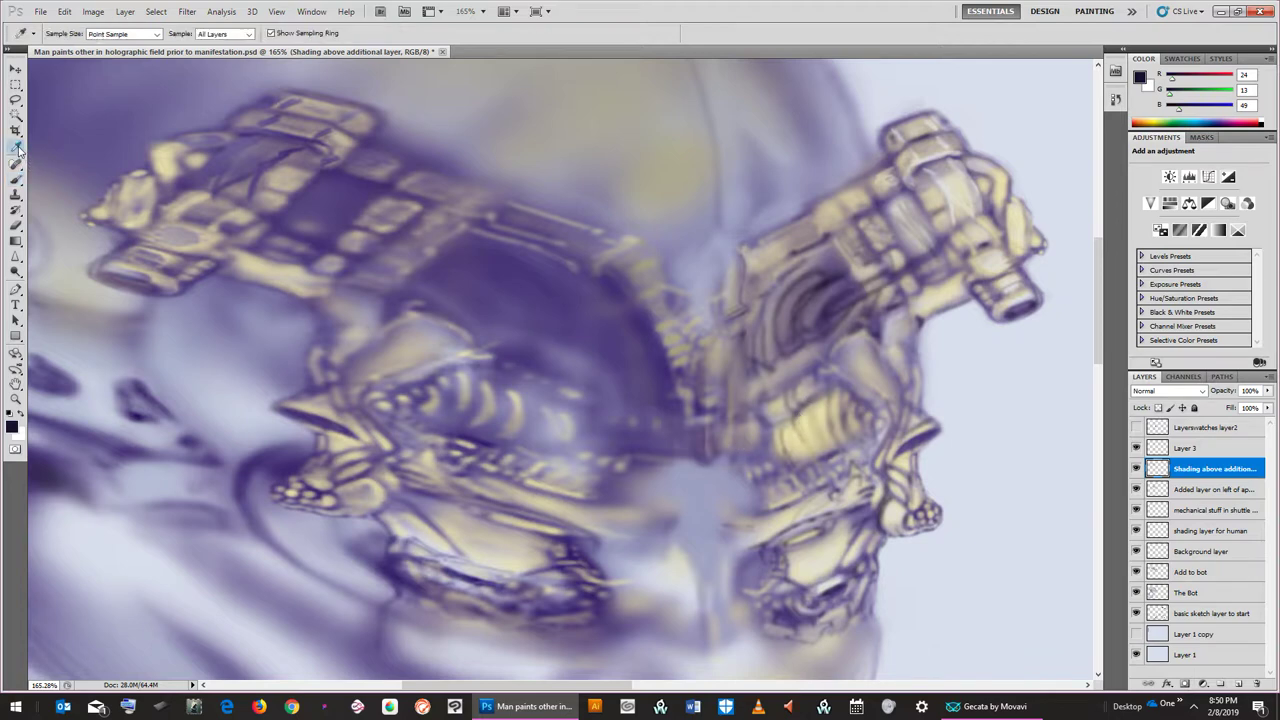
{"action": "left_click", "coordinate": [795, 428]}
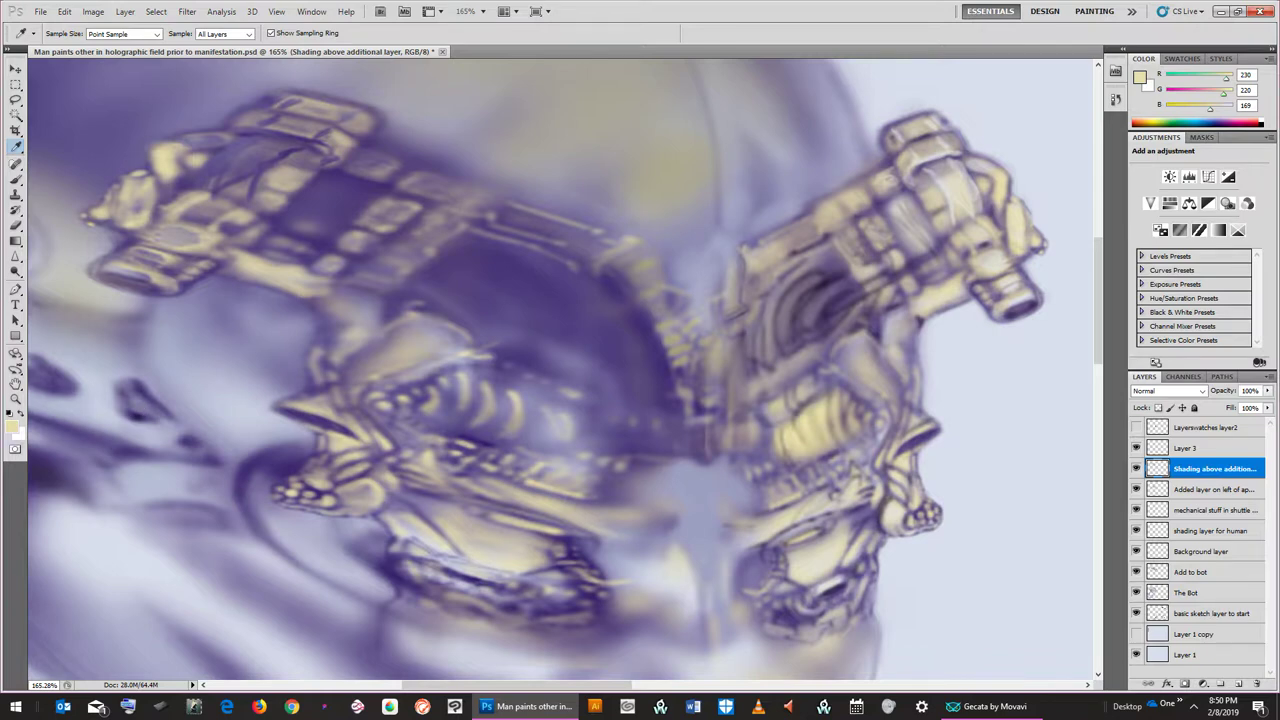
{"action": "left_click", "coordinate": [16, 178]}
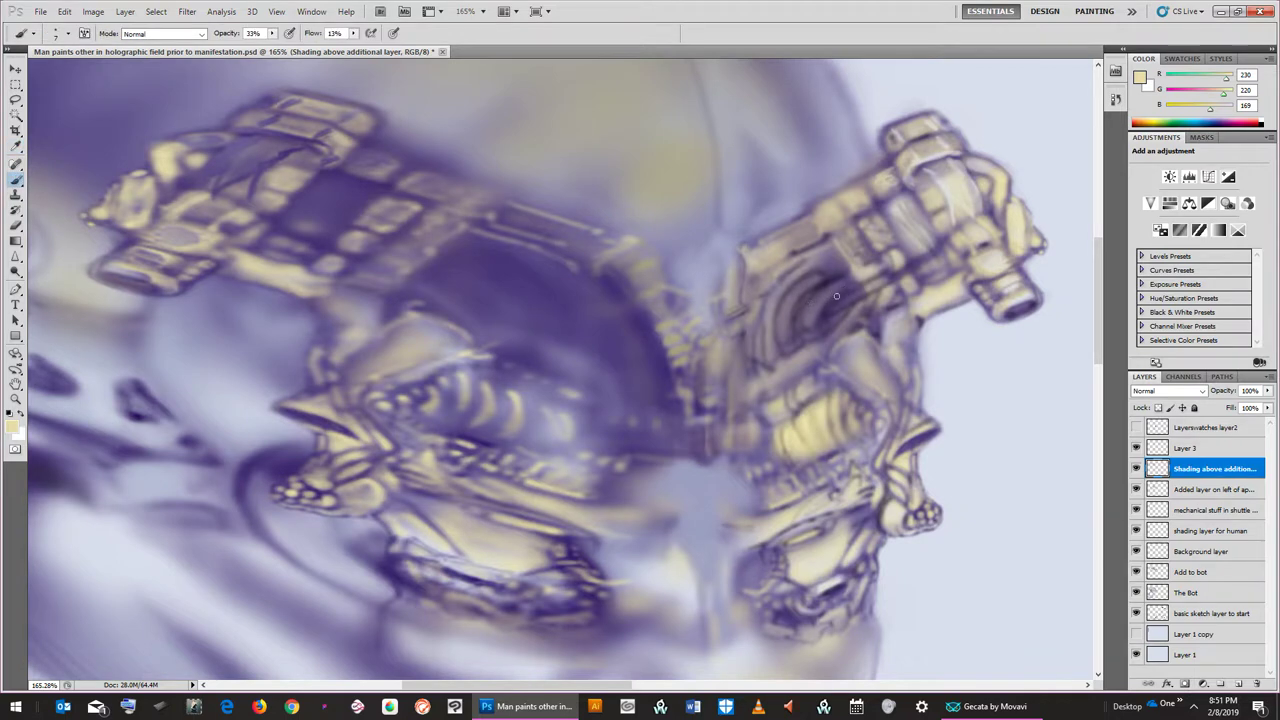
{"action": "key", "text": "bracketright"}
{"action": "key", "text": "bracketright"}
{"action": "key", "text": "bracketright"}
Paint pale yellow highlights on the right mechanical device, then make white the foreground colour
{"action": "left_click_drag", "start_coordinate": [805, 325], "coordinate": [875, 267]}
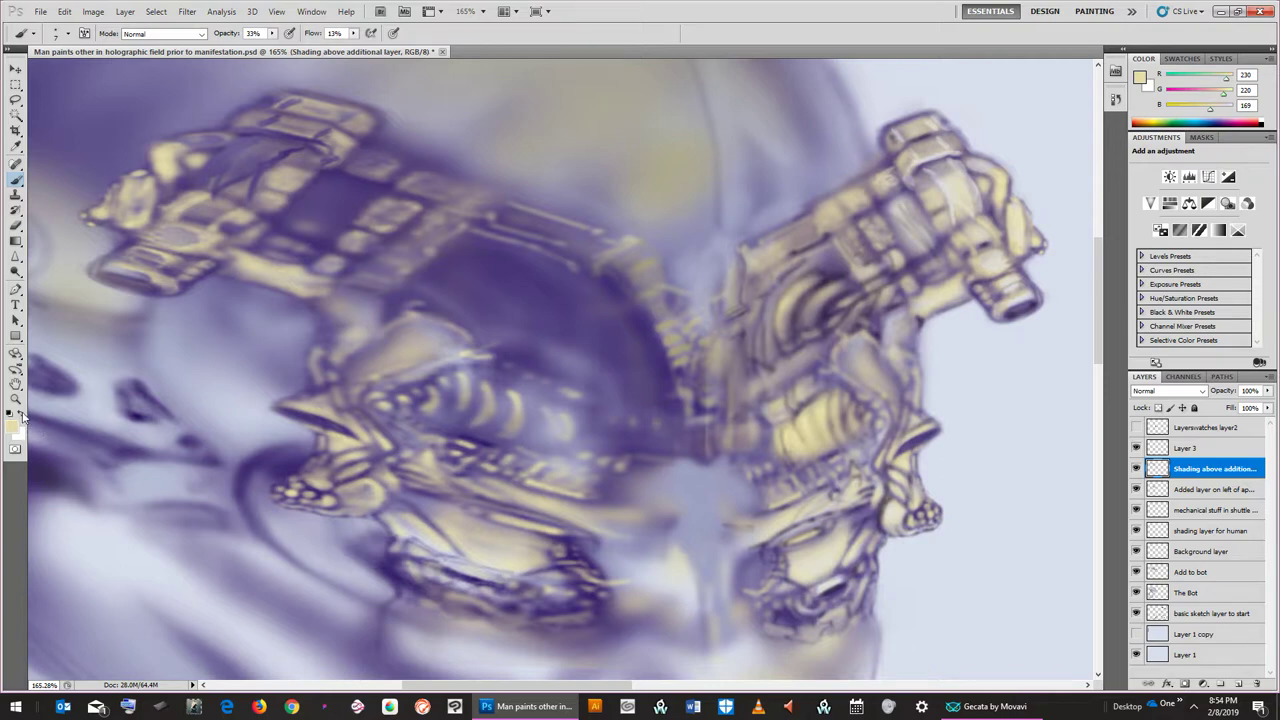
{"action": "left_click", "coordinate": [22, 414]}
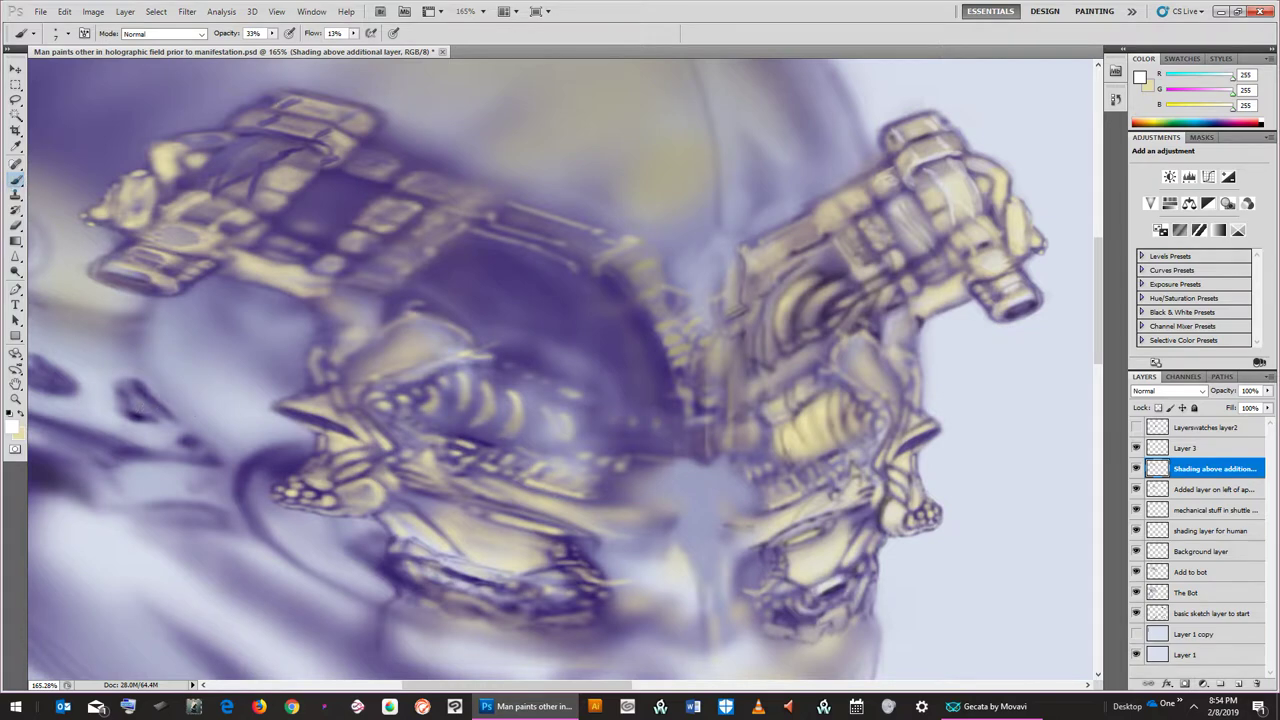
Sample dark purple (70, 54, 99) from the right cannon and return to the Brush
{"action": "left_click", "coordinate": [16, 146]}
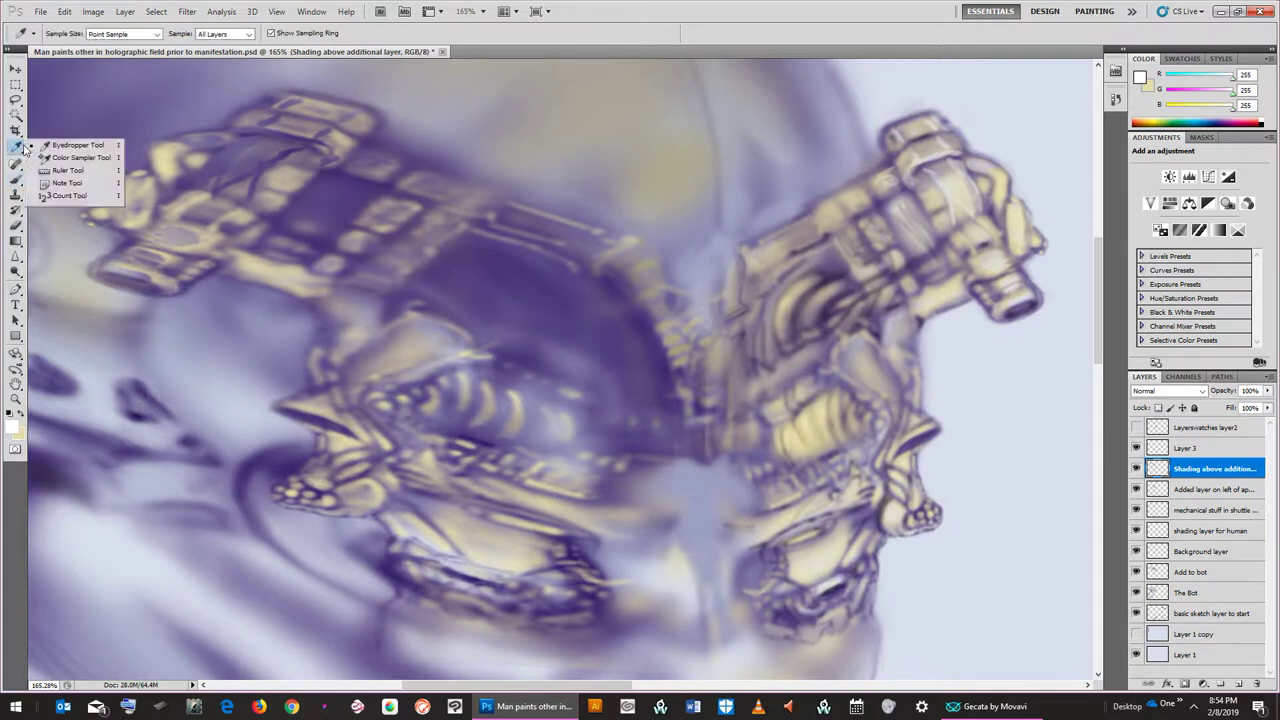
{"action": "left_click", "coordinate": [62, 145]}
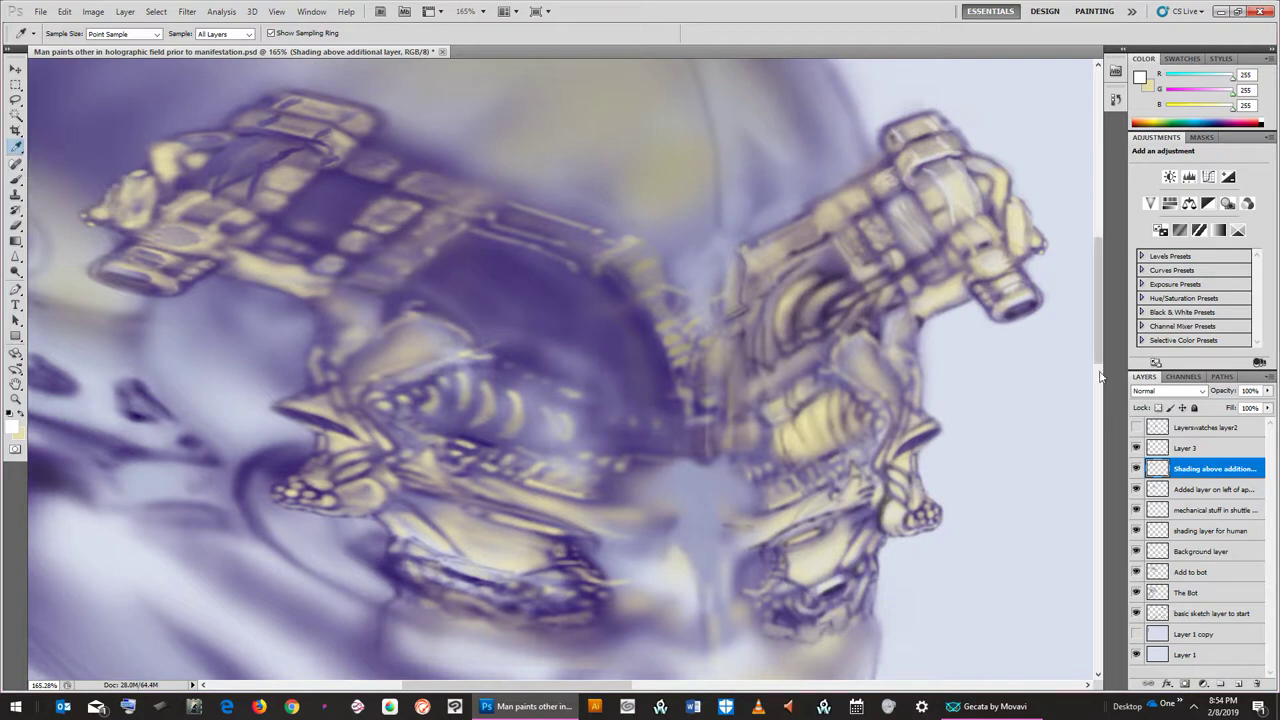
{"action": "left_click", "coordinate": [1015, 311]}
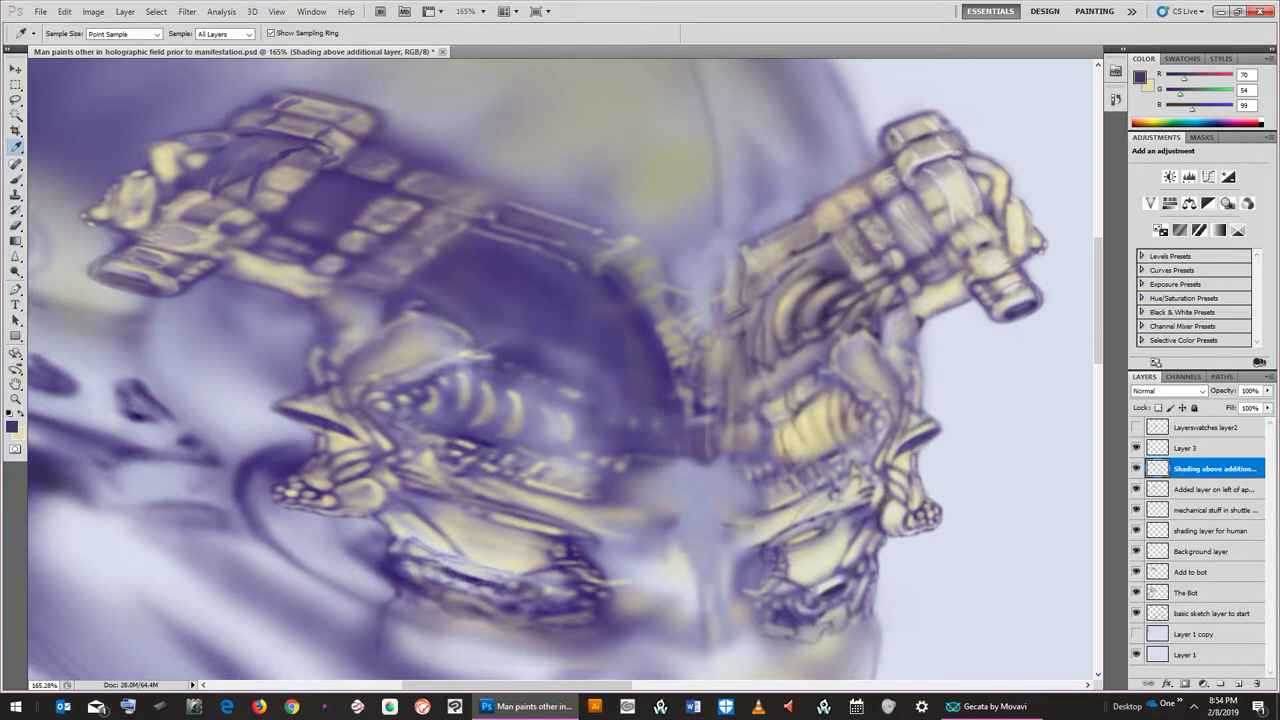
{"action": "left_click", "coordinate": [16, 180]}
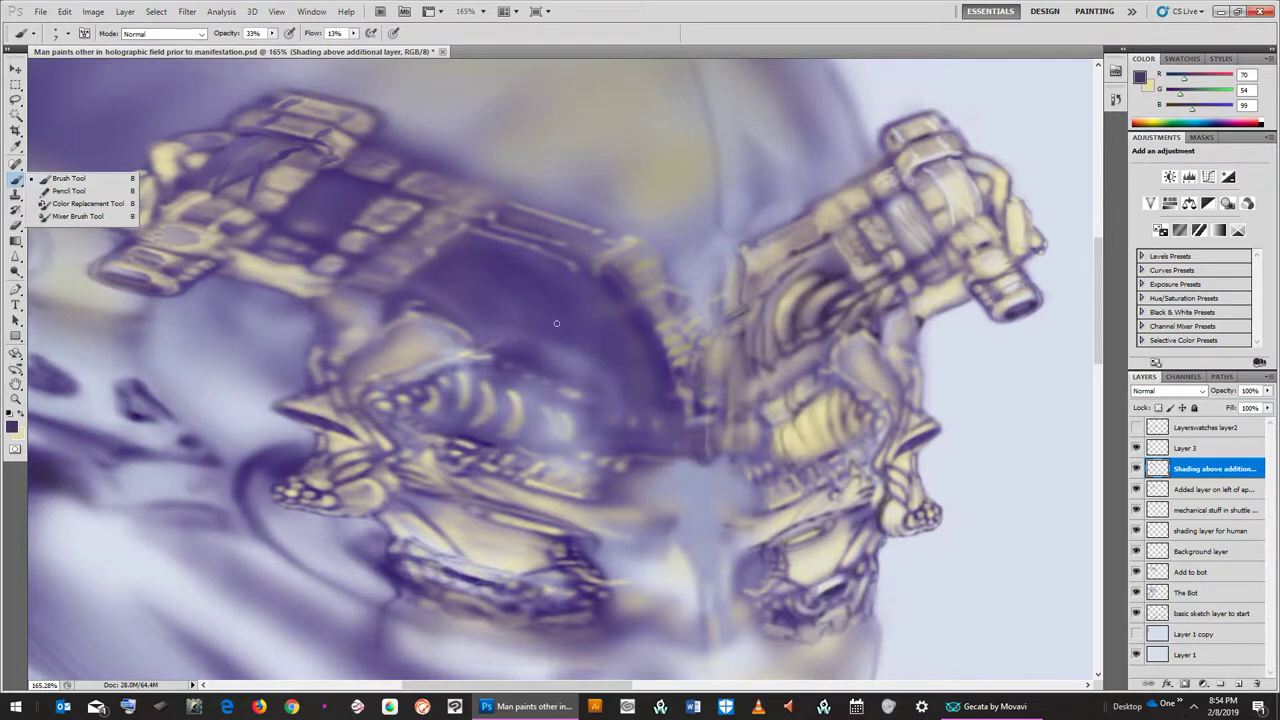
Paint dark purple outline strokes on the right device's lower base and the left device's upper panel
{"action": "left_click", "coordinate": [743, 243]}
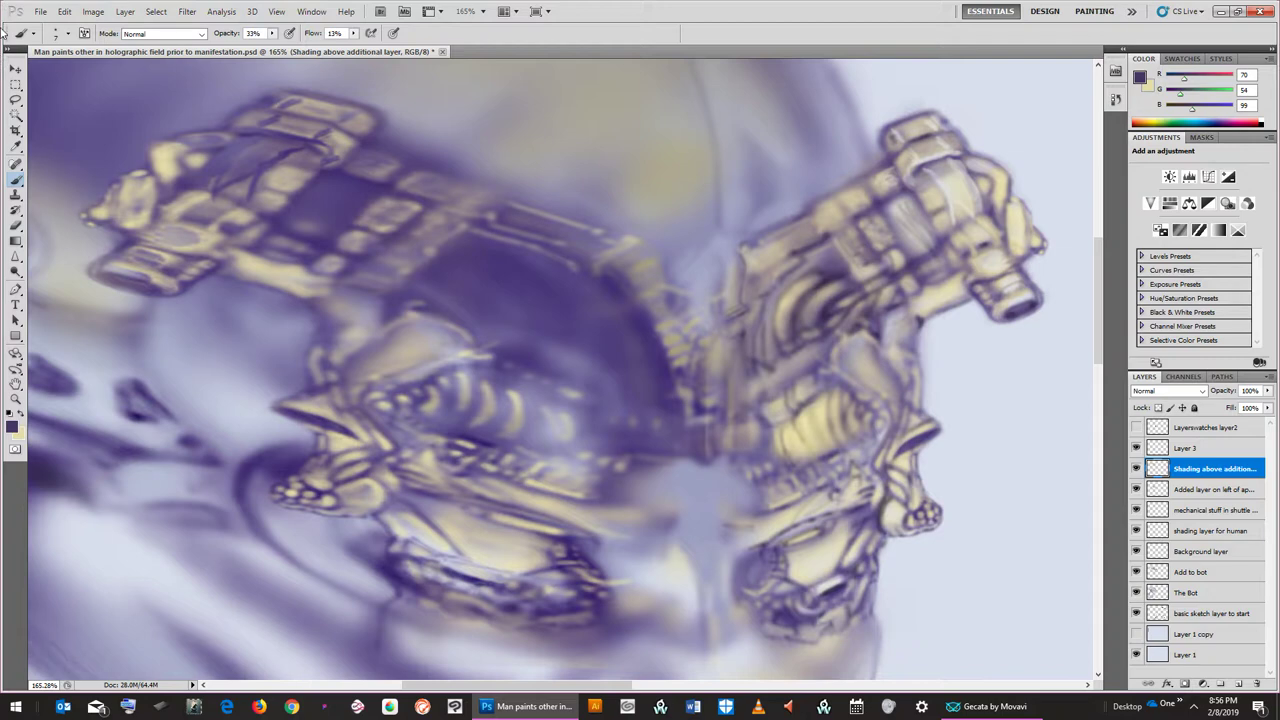
Save the painting with File > Save
{"action": "left_click", "coordinate": [41, 12]}
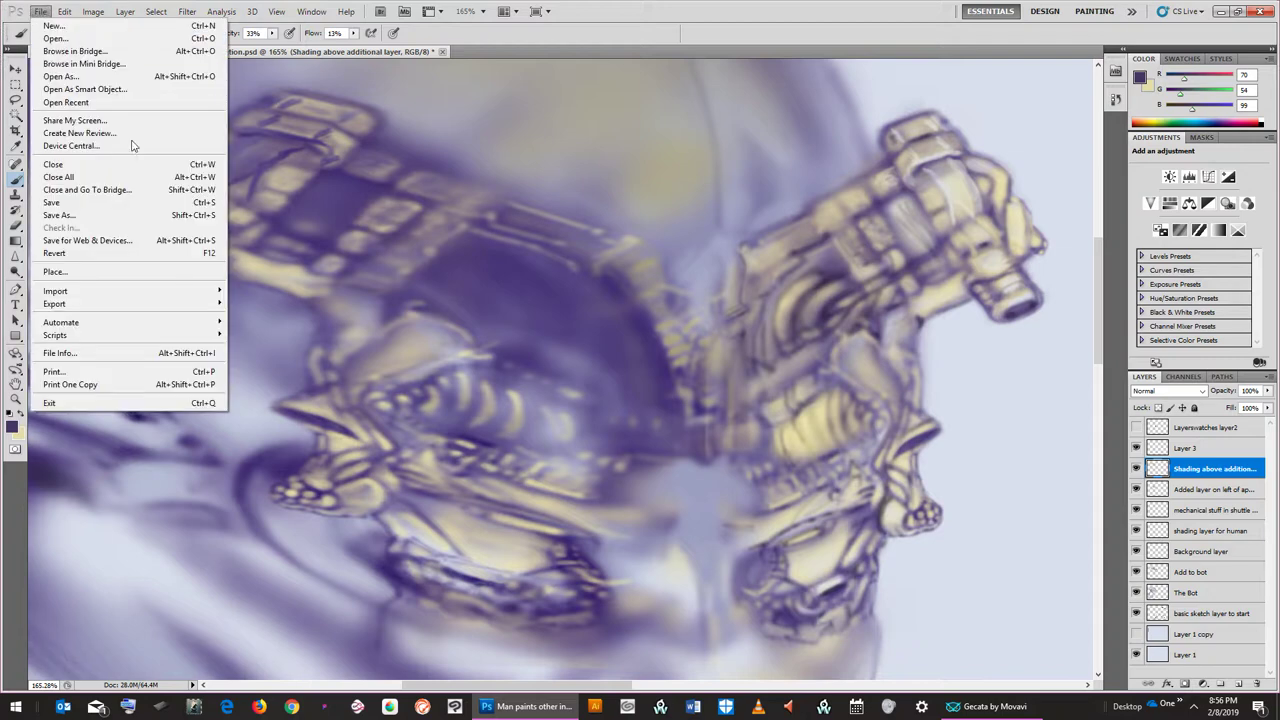
{"action": "left_click", "coordinate": [140, 203]}
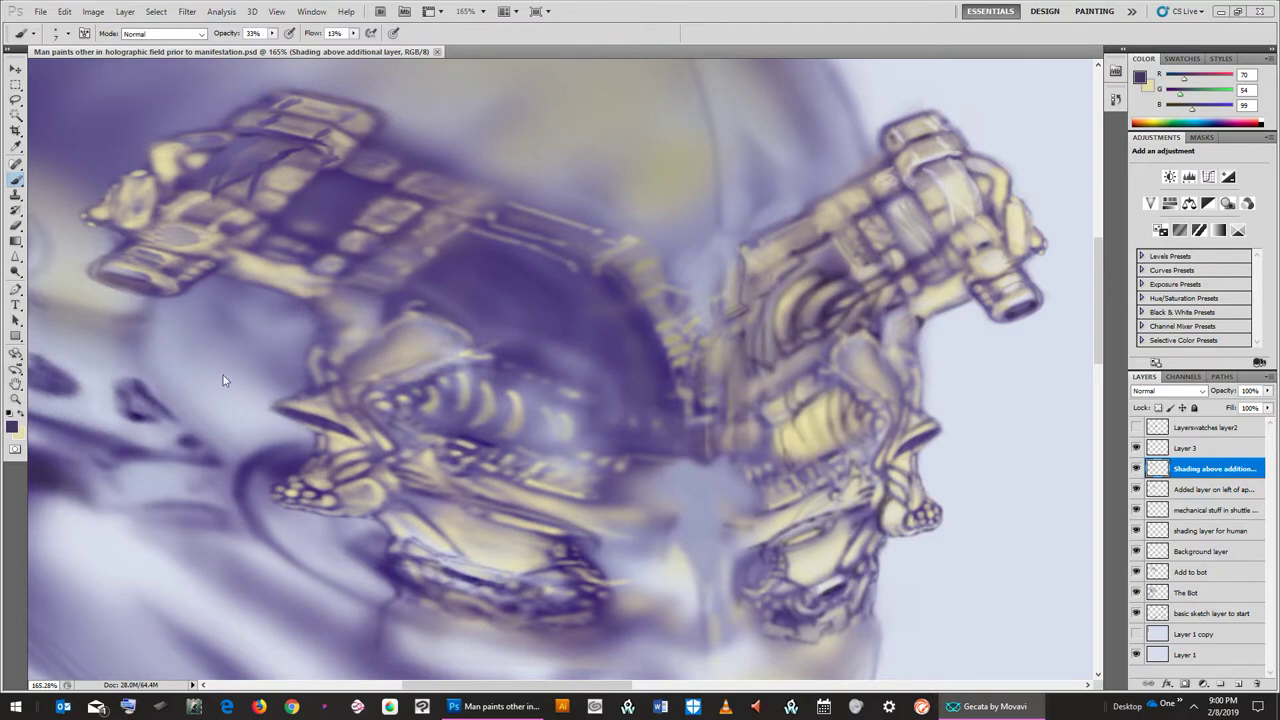
Paint a faint purple contour stroke along the right gold device's inner edge
{"action": "left_click", "coordinate": [678, 370]}
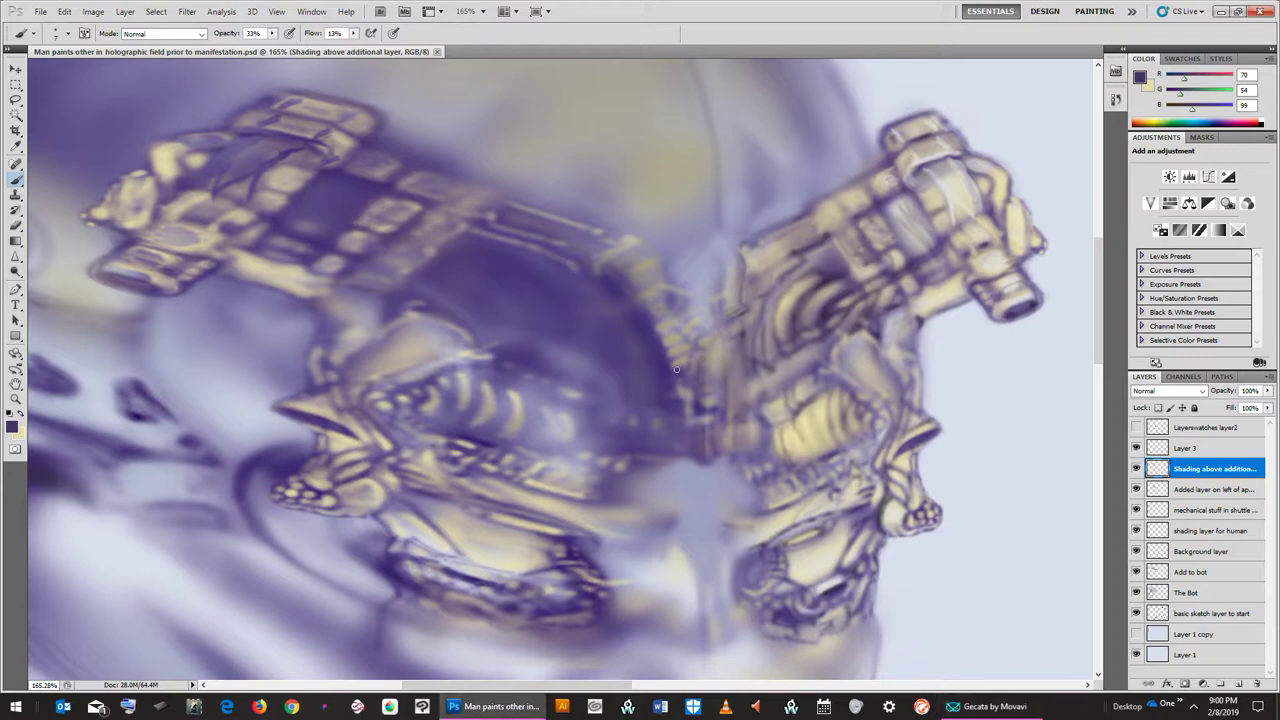
{"action": "left_click_drag", "start_coordinate": [670, 355], "coordinate": [677, 355]}
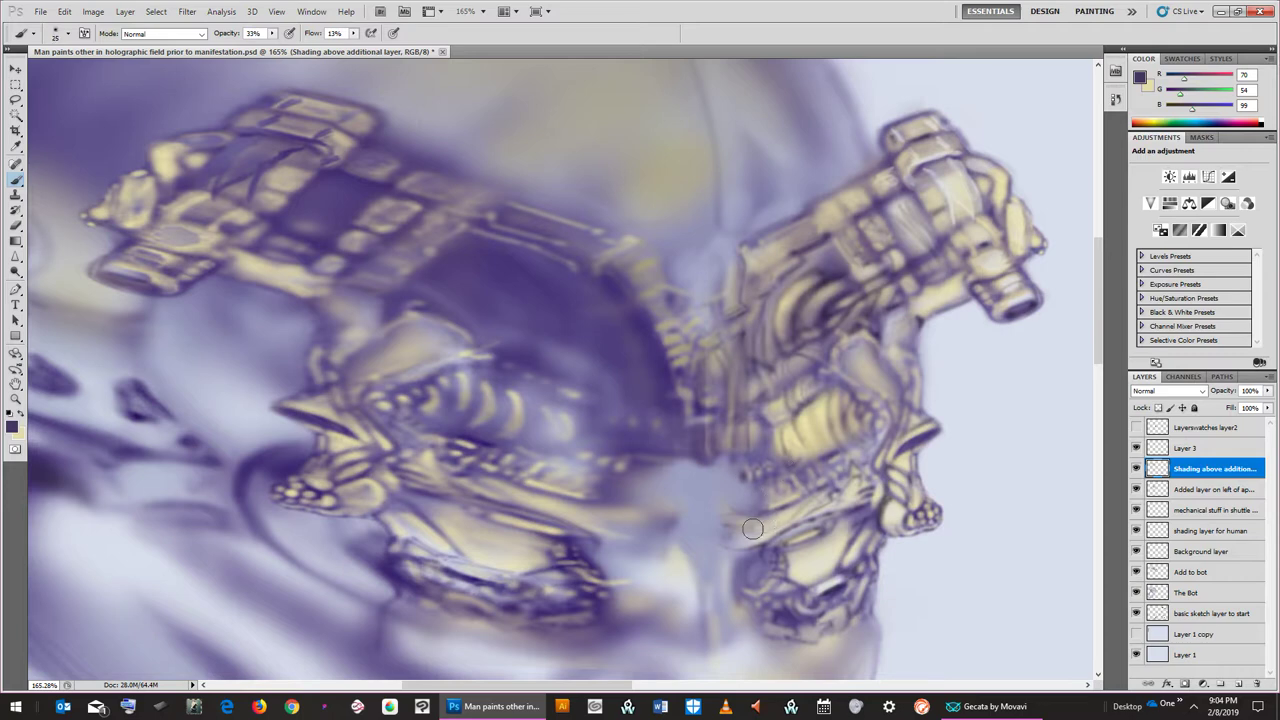
Enlarge the brush to 25 px, then bring it down to a 5 px tip
{"action": "key", "text": "bracketright"}
{"action": "key", "text": "bracketright"}
{"action": "key", "text": "bracketright"}
{"action": "key", "text": "bracketleft"}
{"action": "key", "text": "bracketleft"}
Save the painting and dab a touch of paint onto the canvas
{"action": "left_click", "coordinate": [41, 13]}
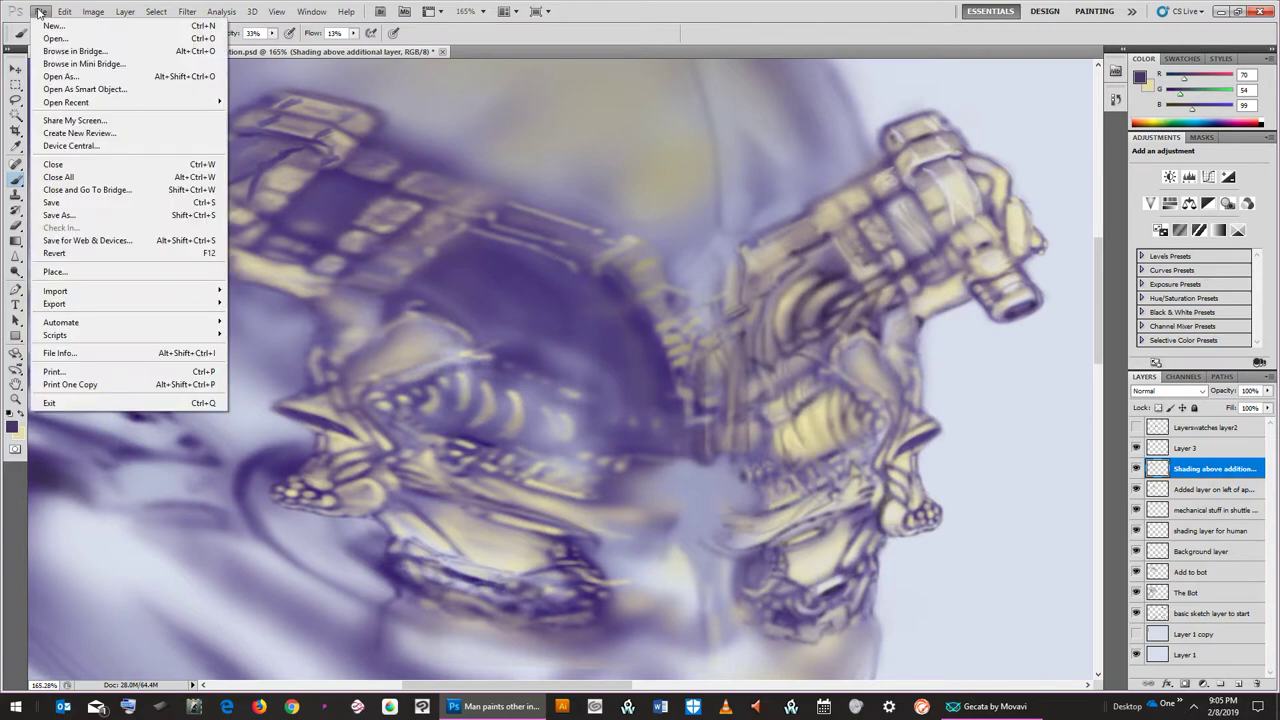
{"action": "left_click", "coordinate": [78, 203]}
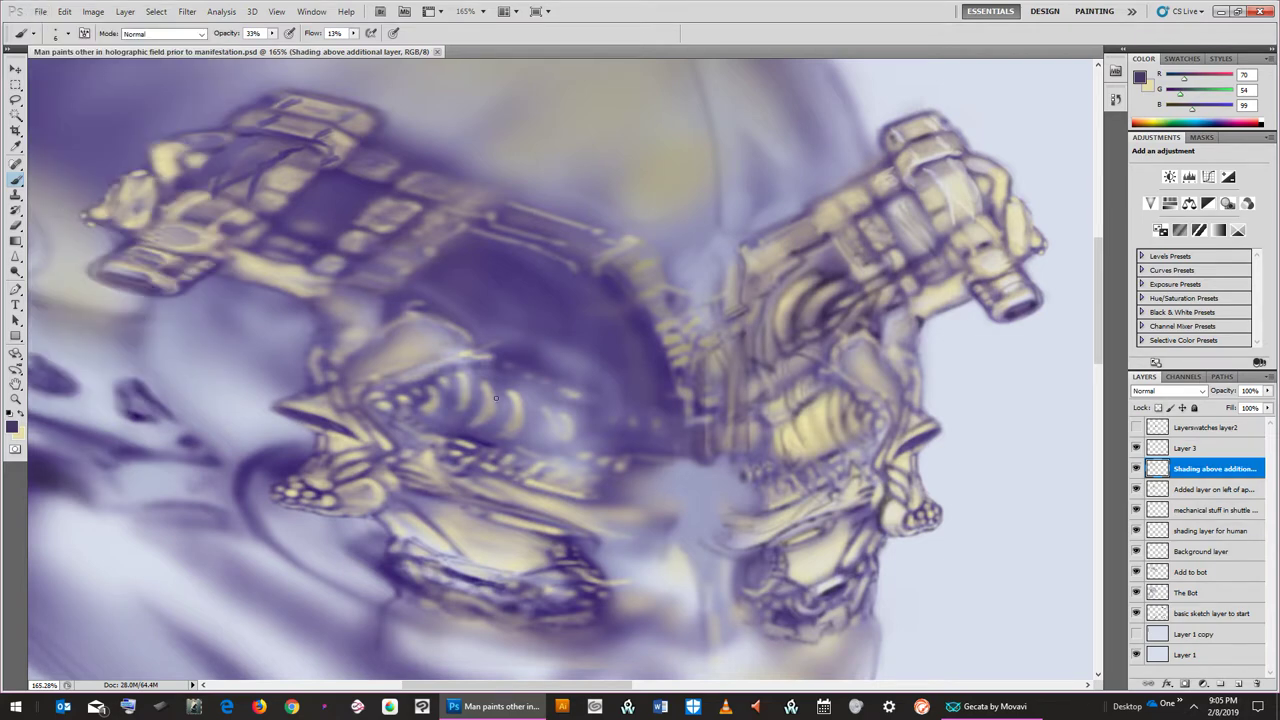
{"action": "left_click", "coordinate": [702, 464]}
Raise brush flow to 32% and darken the right device's lower mechanical part
{"action": "left_click", "coordinate": [353, 33]}
{"action": "left_click", "coordinate": [366, 47]}
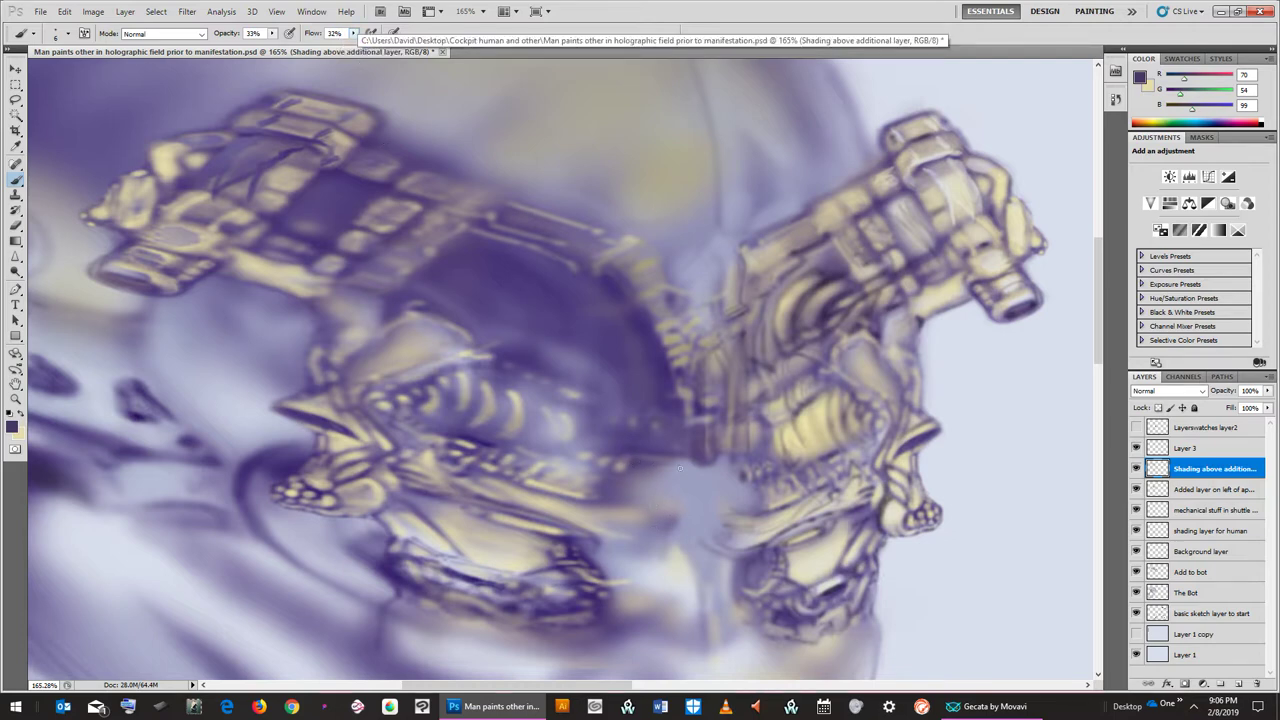
{"action": "left_click_drag", "start_coordinate": [688, 454], "coordinate": [704, 460]}
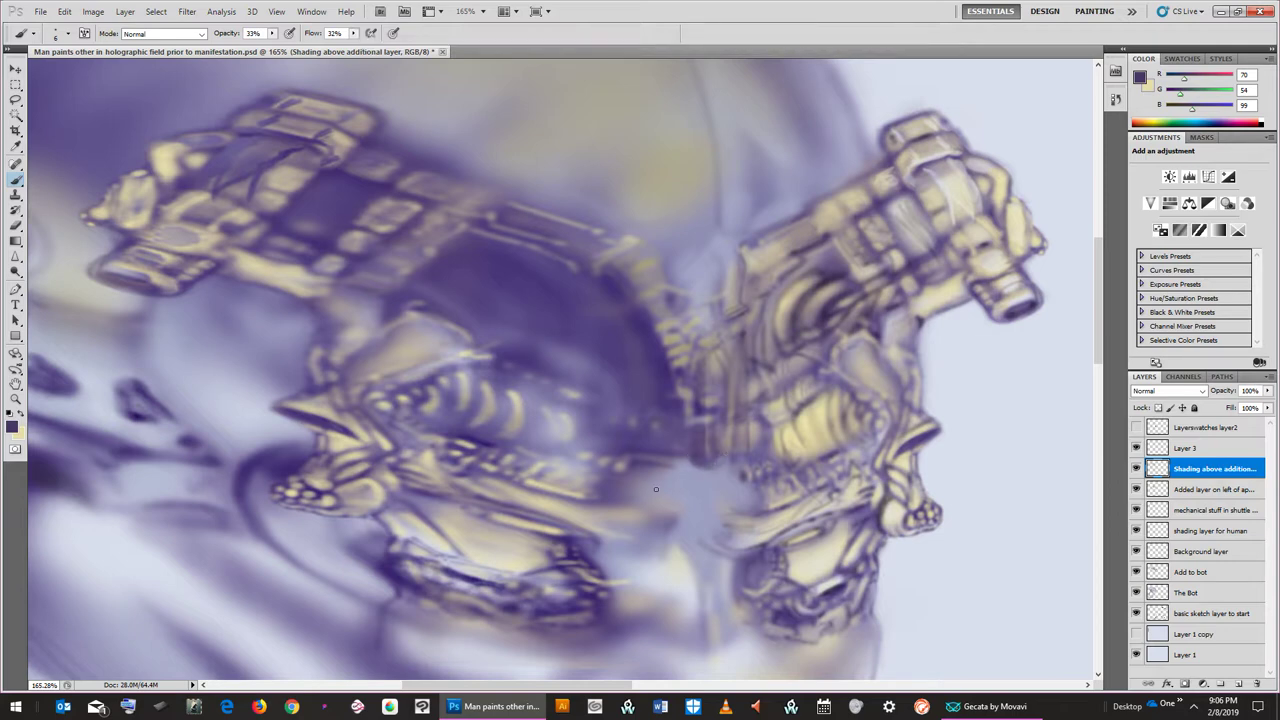
{"action": "left_click_drag", "start_coordinate": [687, 460], "coordinate": [715, 460]}
{"action": "left_click_drag", "start_coordinate": [630, 508], "coordinate": [666, 515]}
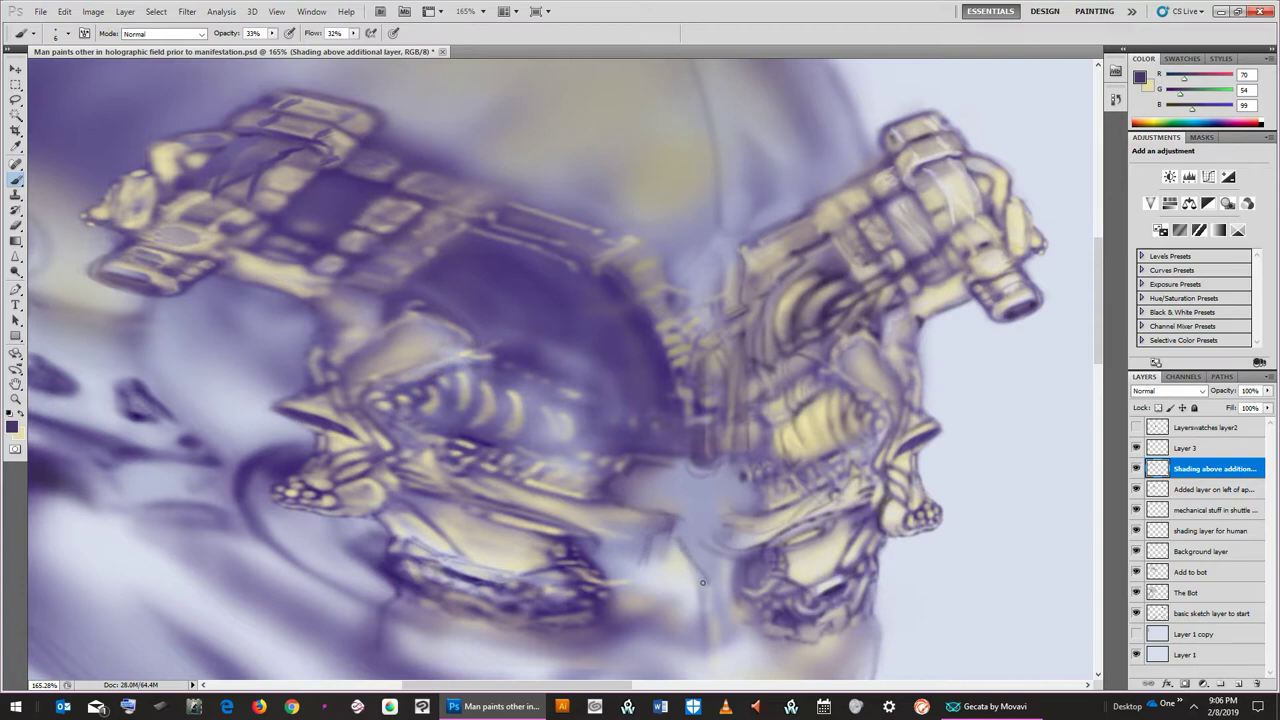
Add thin shadow strokes and darken the lower edge of the lower device
{"action": "left_click_drag", "start_coordinate": [701, 587], "coordinate": [706, 629]}
{"action": "left_click_drag", "start_coordinate": [608, 575], "coordinate": [648, 565]}
{"action": "left_click_drag", "start_coordinate": [484, 568], "coordinate": [514, 590]}
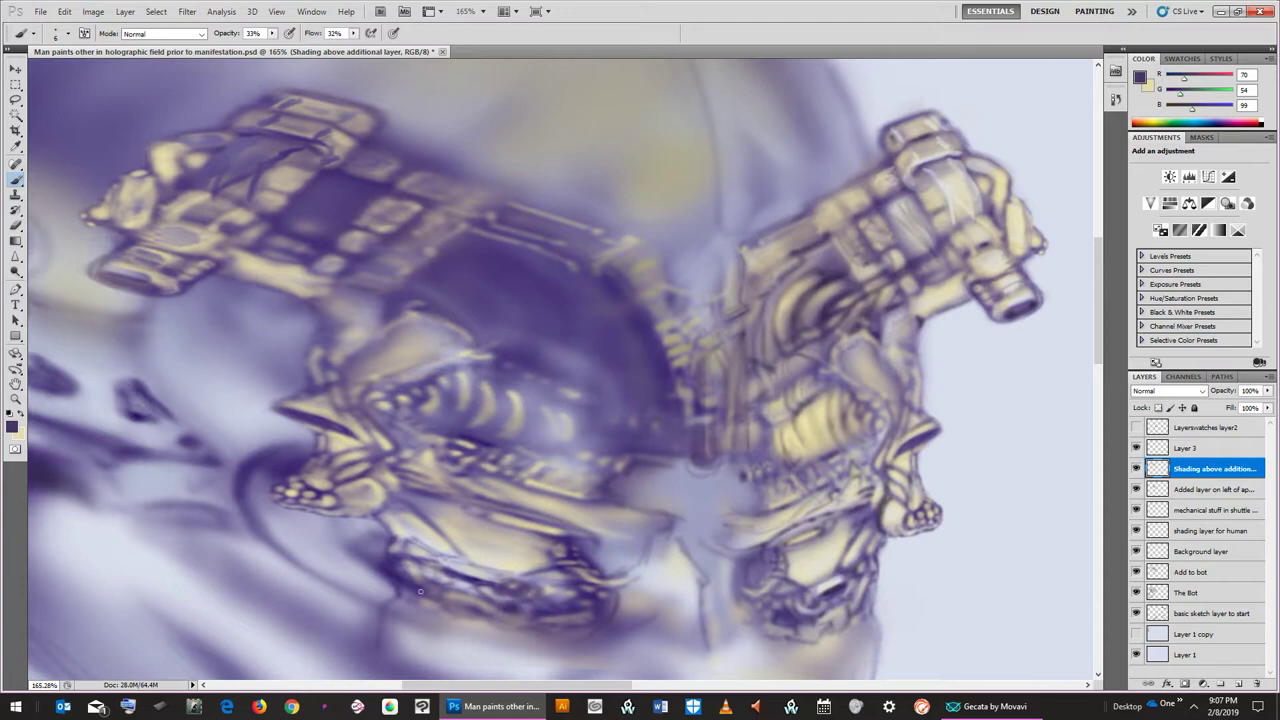
{"action": "left_click_drag", "start_coordinate": [466, 564], "coordinate": [527, 586]}
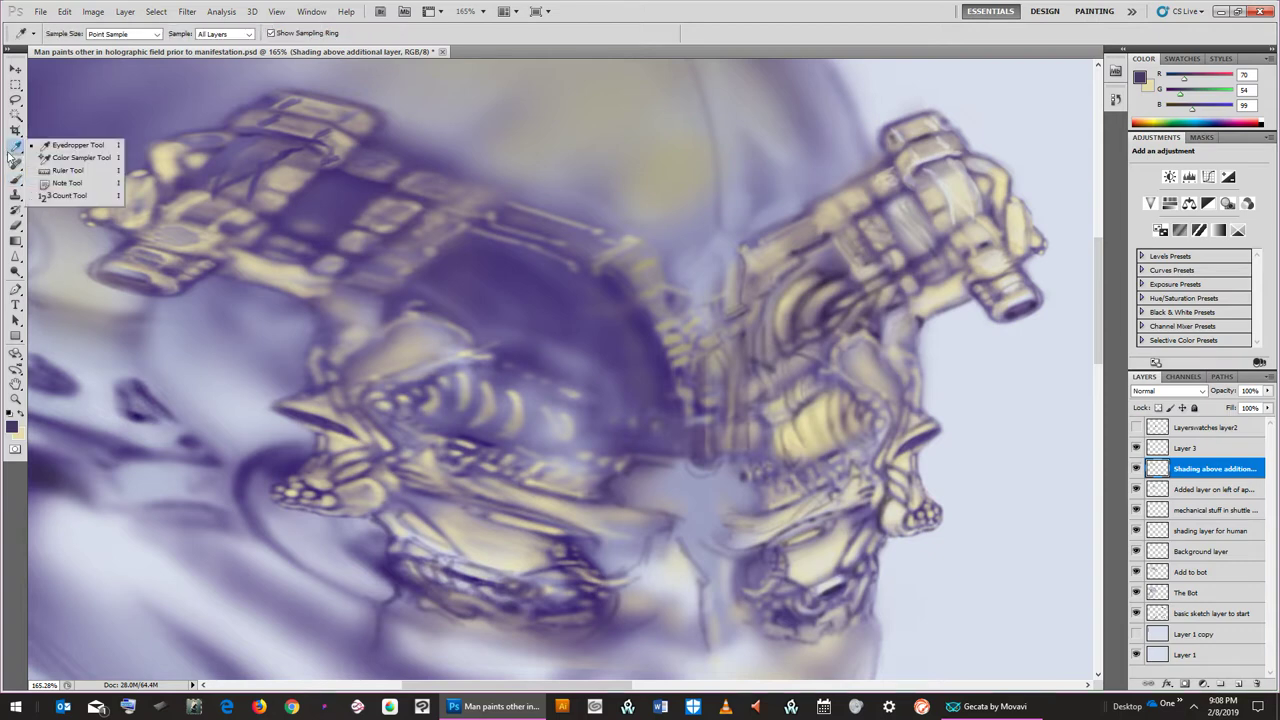
Sample a light lavender, switch to the brush, and set its size to 20
{"action": "left_click", "coordinate": [234, 386]}
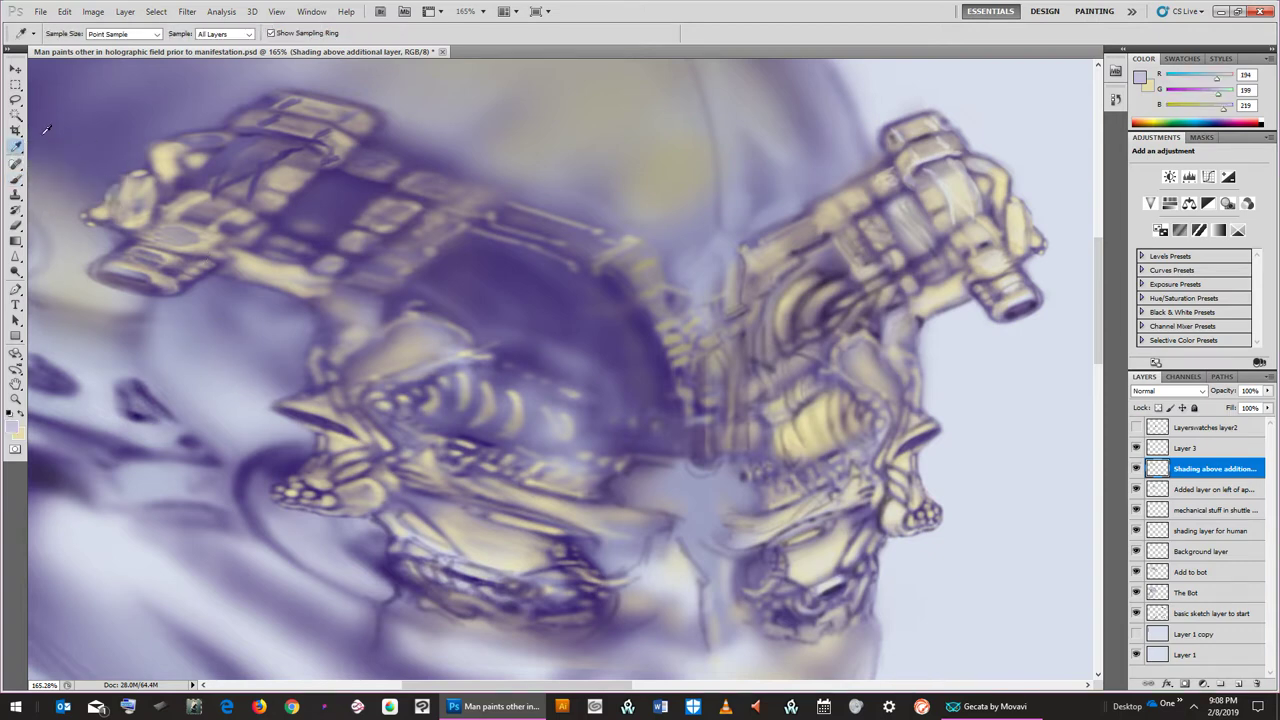
{"action": "left_click", "coordinate": [16, 179]}
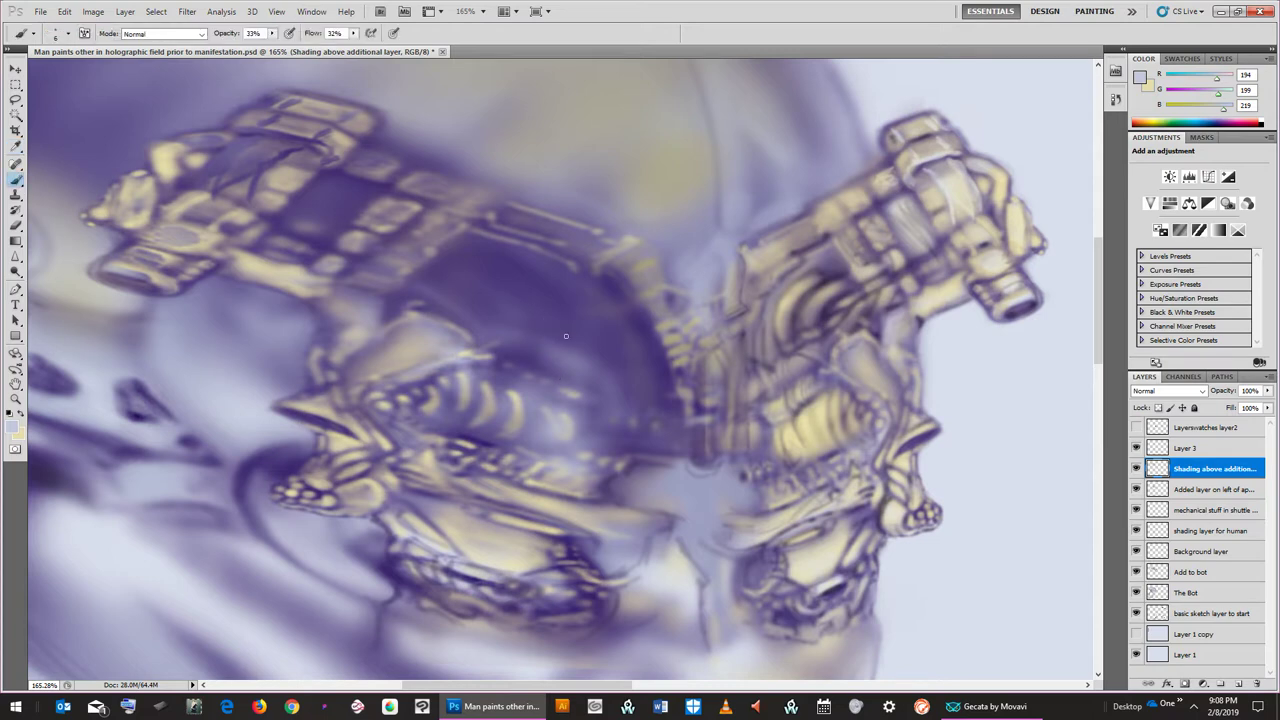
{"action": "left_click", "coordinate": [545, 429]}
{"action": "key", "text": "bracketleft"}
{"action": "key", "text": "bracketleft"}
{"action": "key", "text": "bracketright"}
{"action": "key", "text": "bracketright"}
{"action": "key", "text": "bracketright"}
{"action": "key", "text": "bracketright"}
{"action": "key", "text": "bracketright"}
{"action": "key", "text": "bracketright"}
{"action": "key", "text": "bracketright"}
{"action": "key", "text": "bracketright"}
{"action": "key", "text": "bracketright"}
{"action": "key", "text": "bracketleft"}
{"action": "key", "text": "bracketleft"}
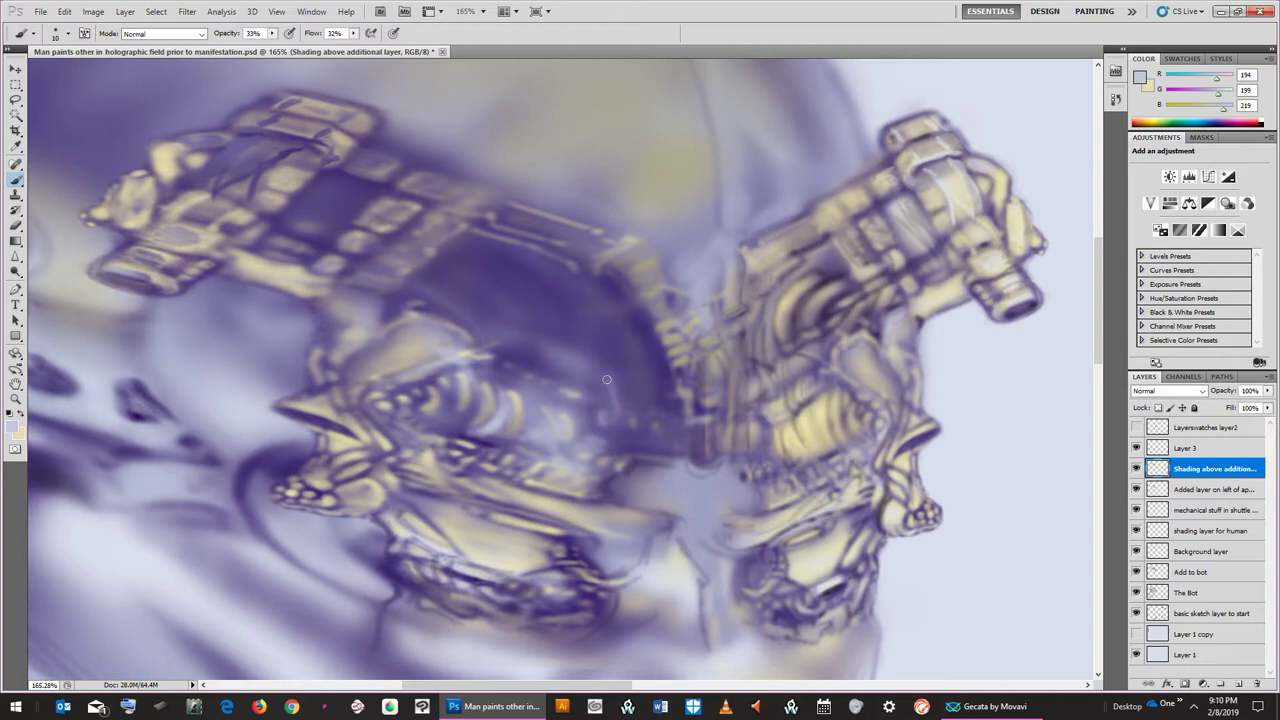
Paint light lavender highlights down the centre and near the right device's inner edge
{"action": "left_click_drag", "start_coordinate": [608, 384], "coordinate": [610, 408]}
{"action": "left_click_drag", "start_coordinate": [610, 410], "coordinate": [612, 444]}
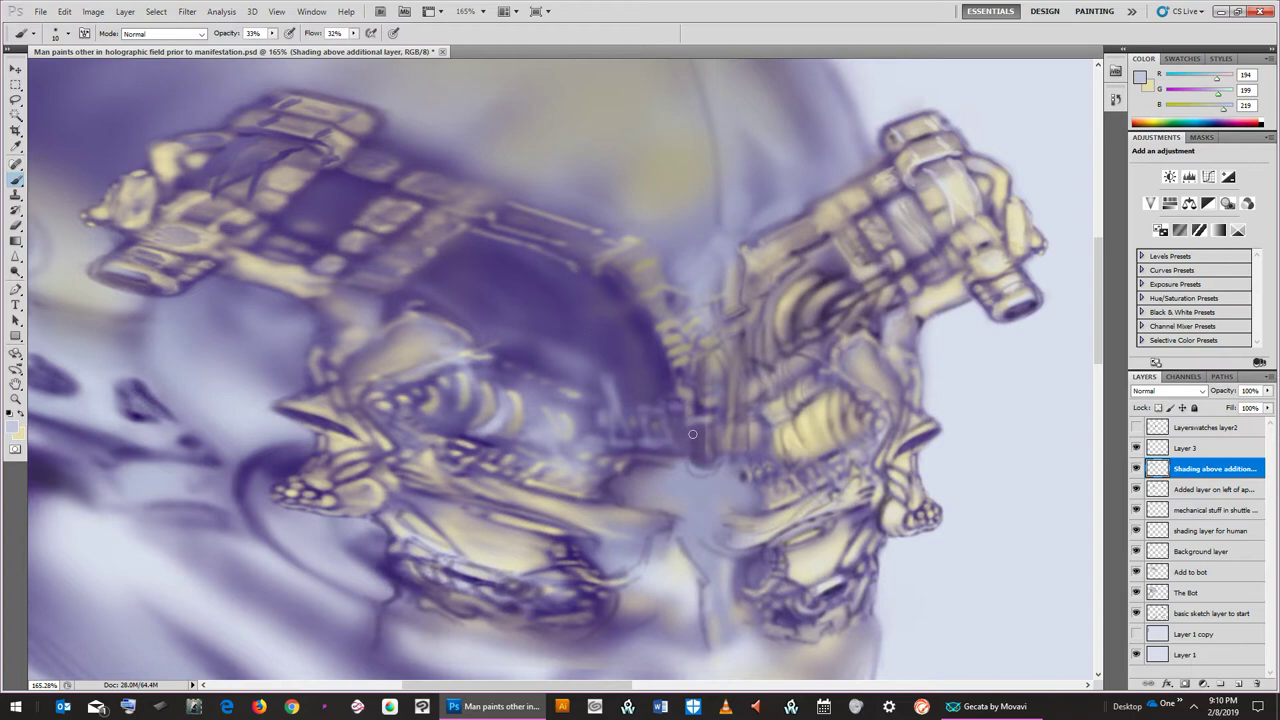
{"action": "left_click_drag", "start_coordinate": [692, 432], "coordinate": [705, 463]}
{"action": "left_click_drag", "start_coordinate": [701, 481], "coordinate": [673, 494]}
With a 35 px brush, lighten the dark purple dome and hull edges with lavender
{"action": "key", "text": "bracketright"}
{"action": "key", "text": "bracketright"}
{"action": "key", "text": "bracketright"}
{"action": "key", "text": "bracketright"}
{"action": "key", "text": "bracketright"}
{"action": "mouse_move", "coordinate": [513, 289]}
{"action": "left_mouse_down"}
{"action": "mouse_move", "coordinate": [445, 267]}
{"action": "mouse_move", "coordinate": [557, 346]}
{"action": "mouse_move", "coordinate": [481, 277]}
{"action": "mouse_move", "coordinate": [460, 265]}
{"action": "mouse_move", "coordinate": [571, 352]}
{"action": "mouse_move", "coordinate": [467, 273]}
{"action": "mouse_move", "coordinate": [615, 325]}
{"action": "mouse_move", "coordinate": [528, 282]}
{"action": "mouse_move", "coordinate": [558, 281]}
{"action": "mouse_move", "coordinate": [478, 250]}
{"action": "mouse_move", "coordinate": [618, 320]}
{"action": "mouse_move", "coordinate": [478, 245]}
{"action": "mouse_move", "coordinate": [672, 346]}
{"action": "mouse_move", "coordinate": [651, 329]}
{"action": "mouse_move", "coordinate": [616, 325]}
{"action": "mouse_move", "coordinate": [655, 352]}
{"action": "mouse_move", "coordinate": [638, 347]}
{"action": "mouse_move", "coordinate": [654, 383]}
{"action": "left_mouse_up"}
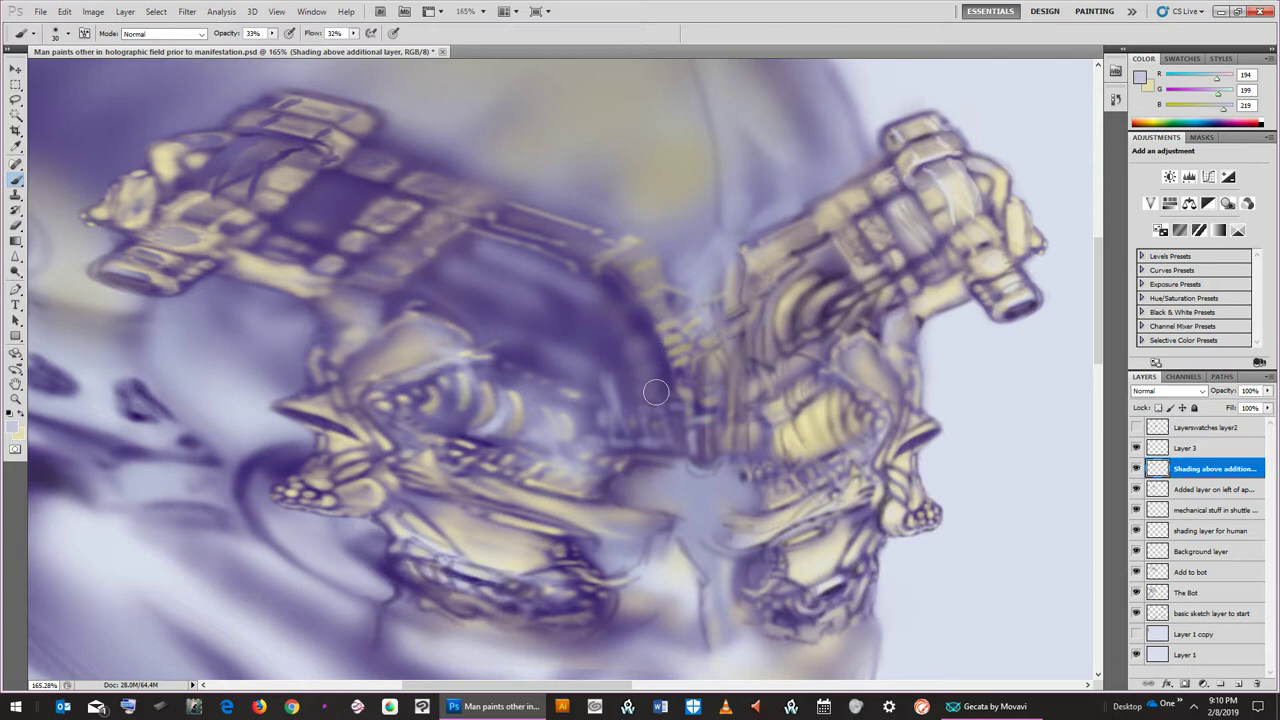
{"action": "mouse_move", "coordinate": [603, 298]}
{"action": "left_mouse_down"}
{"action": "mouse_move", "coordinate": [652, 368]}
{"action": "mouse_move", "coordinate": [642, 394]}
{"action": "left_mouse_up"}
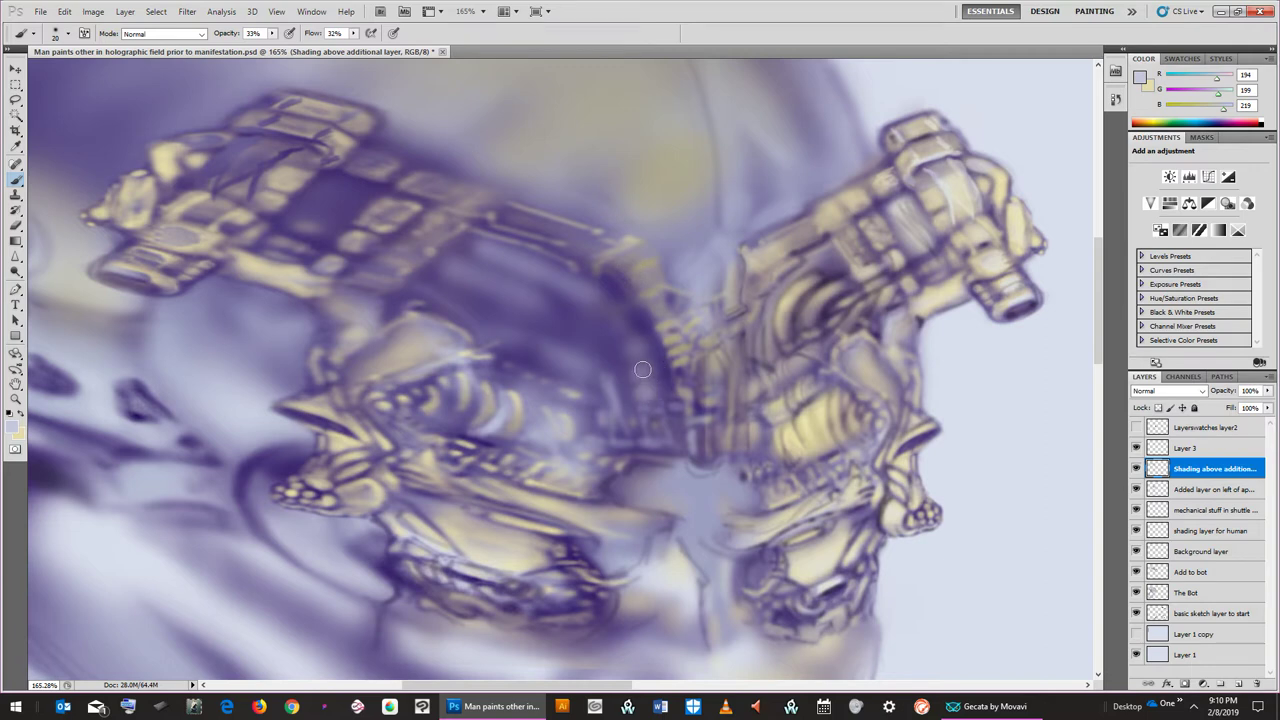
{"action": "mouse_move", "coordinate": [628, 347]}
{"action": "left_mouse_down"}
{"action": "mouse_move", "coordinate": [649, 313]}
{"action": "mouse_move", "coordinate": [629, 334]}
{"action": "mouse_move", "coordinate": [613, 328]}
{"action": "mouse_move", "coordinate": [620, 312]}
{"action": "left_mouse_up"}
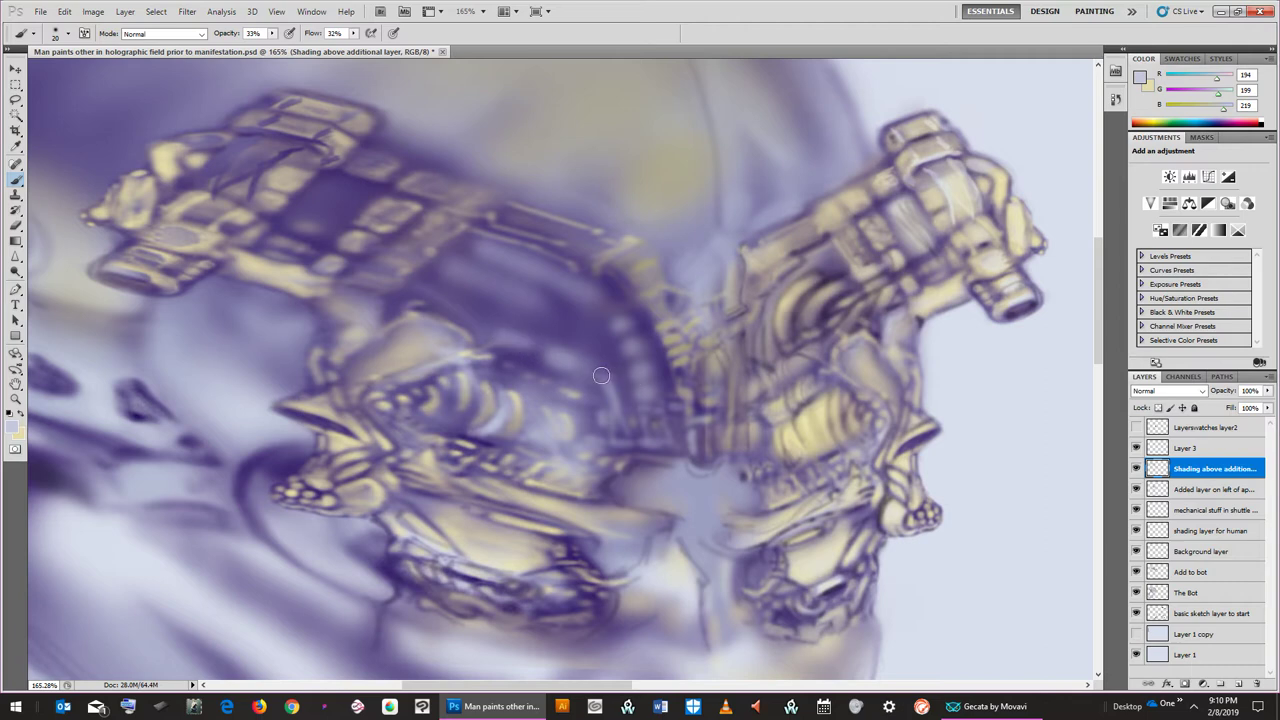
{"action": "left_click_drag", "start_coordinate": [421, 294], "coordinate": [480, 326]}
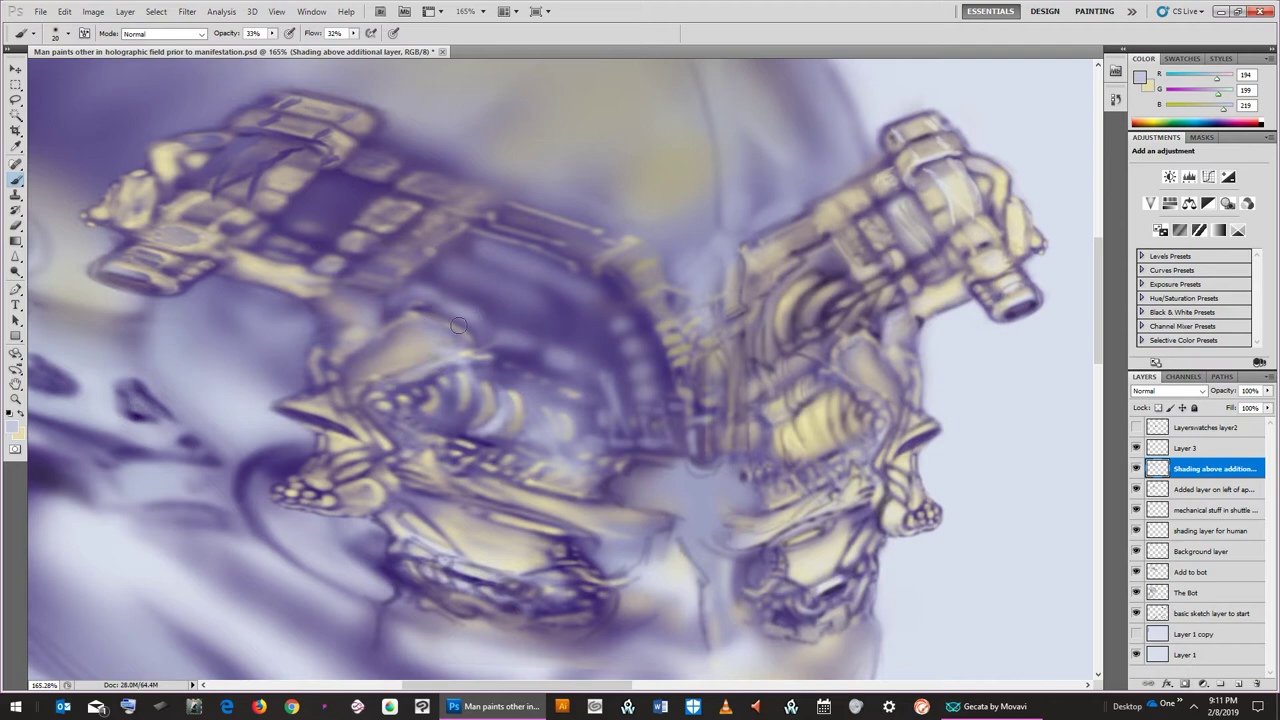
Shrink the brush to 10 and sample a deep dark purple as the paint colour
{"action": "key", "text": "bracketleft"}
{"action": "key", "text": "bracketleft"}
{"action": "left_click", "coordinate": [22, 412]}
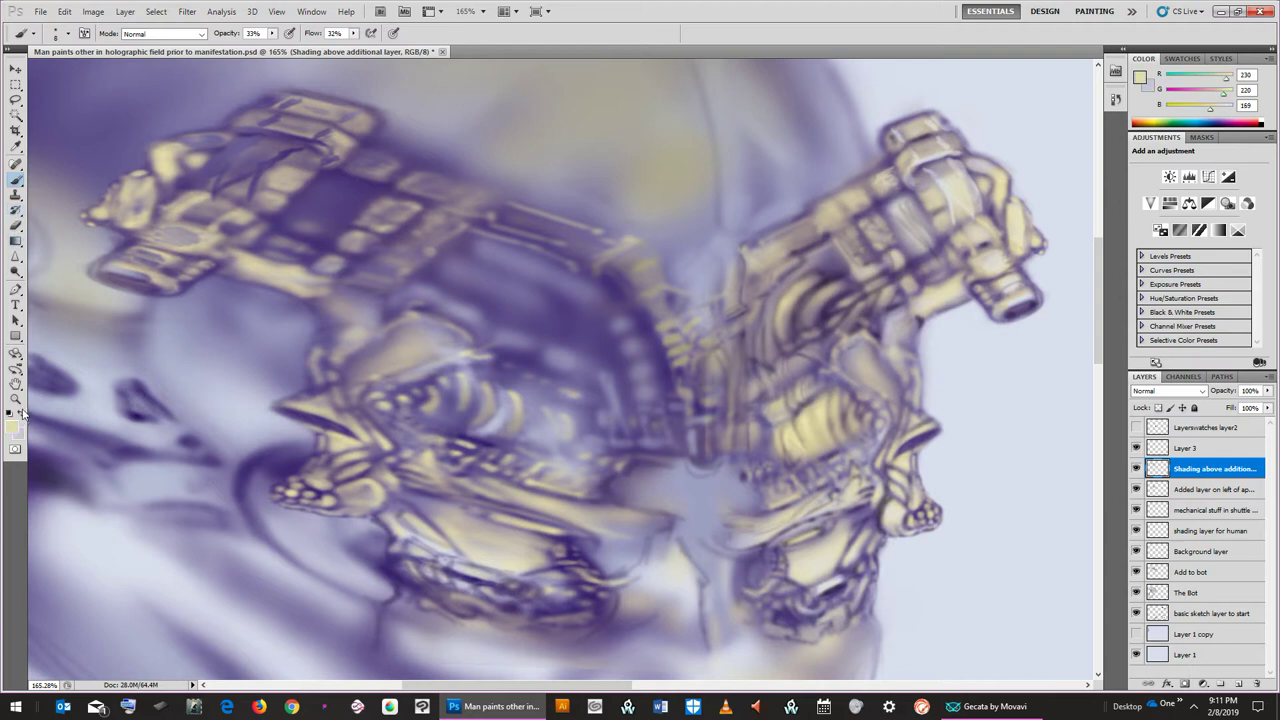
{"action": "left_click", "coordinate": [15, 146]}
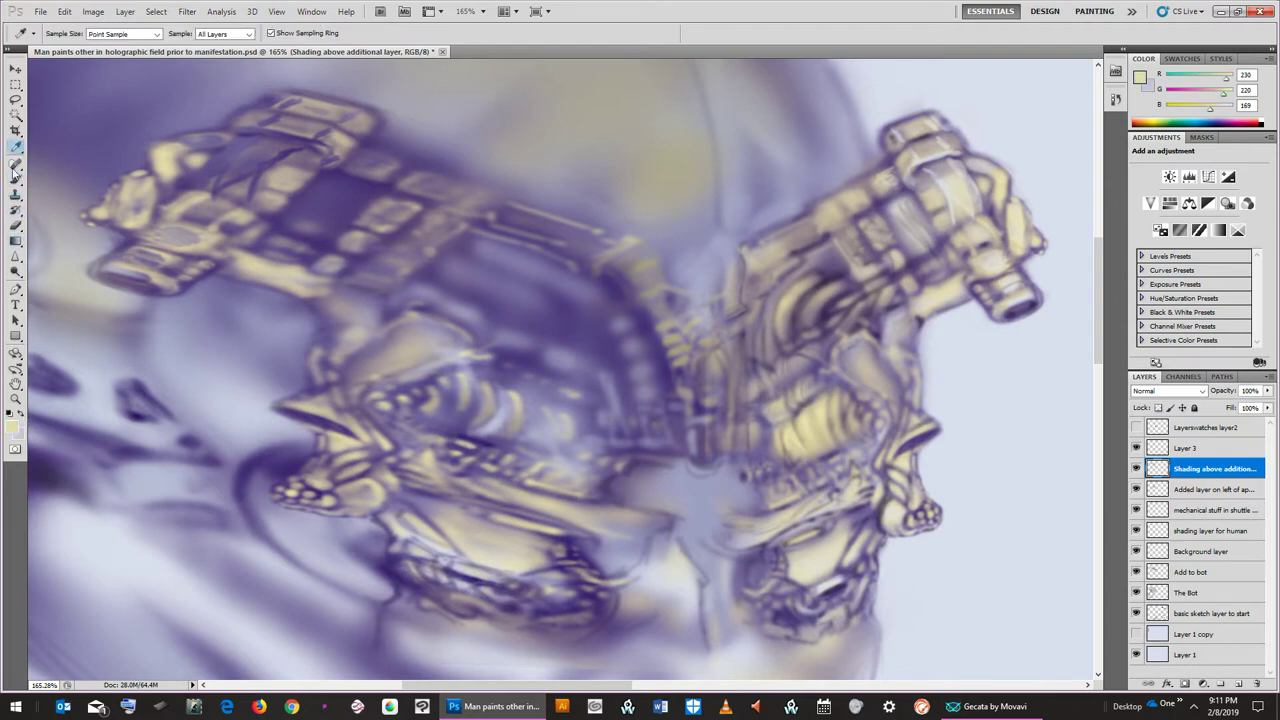
{"action": "left_click", "coordinate": [140, 410]}
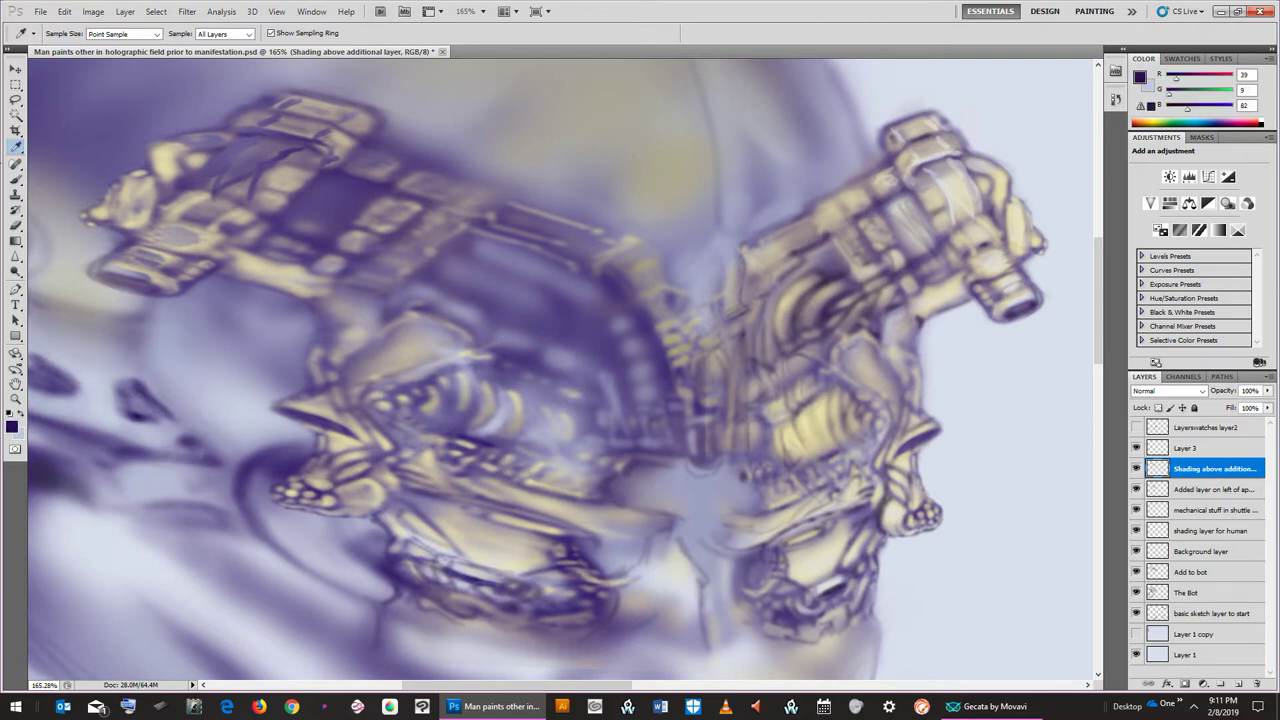
Paint small dark purple shadow strokes on the central device with the soft brush
{"action": "left_click", "coordinate": [16, 179]}
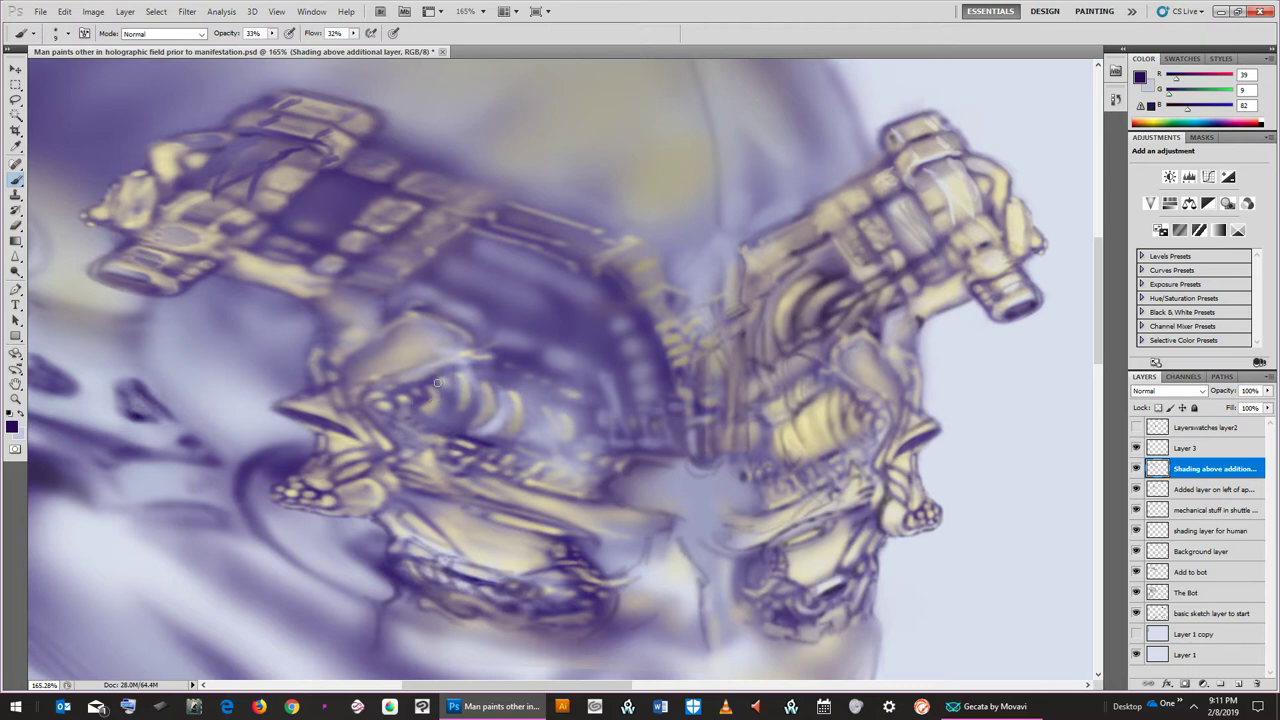
{"action": "left_click_drag", "start_coordinate": [435, 383], "coordinate": [436, 405]}
{"action": "left_click_drag", "start_coordinate": [417, 412], "coordinate": [429, 412]}
Brush dark purple shadows over the lower central area, central ridges and upper band
{"action": "key", "text": "bracketright"}
{"action": "key", "text": "bracketright"}
{"action": "key", "text": "bracketright"}
{"action": "key", "text": "bracketright"}
{"action": "mouse_move", "coordinate": [528, 436]}
{"action": "left_mouse_down"}
{"action": "mouse_move", "coordinate": [550, 448]}
{"action": "mouse_move", "coordinate": [492, 442]}
{"action": "mouse_move", "coordinate": [580, 437]}
{"action": "left_mouse_up"}
{"action": "key", "text": "bracketleft"}
{"action": "key", "text": "bracketleft"}
{"action": "key", "text": "bracketleft"}
{"action": "key", "text": "bracketleft"}
{"action": "key", "text": "bracketleft"}
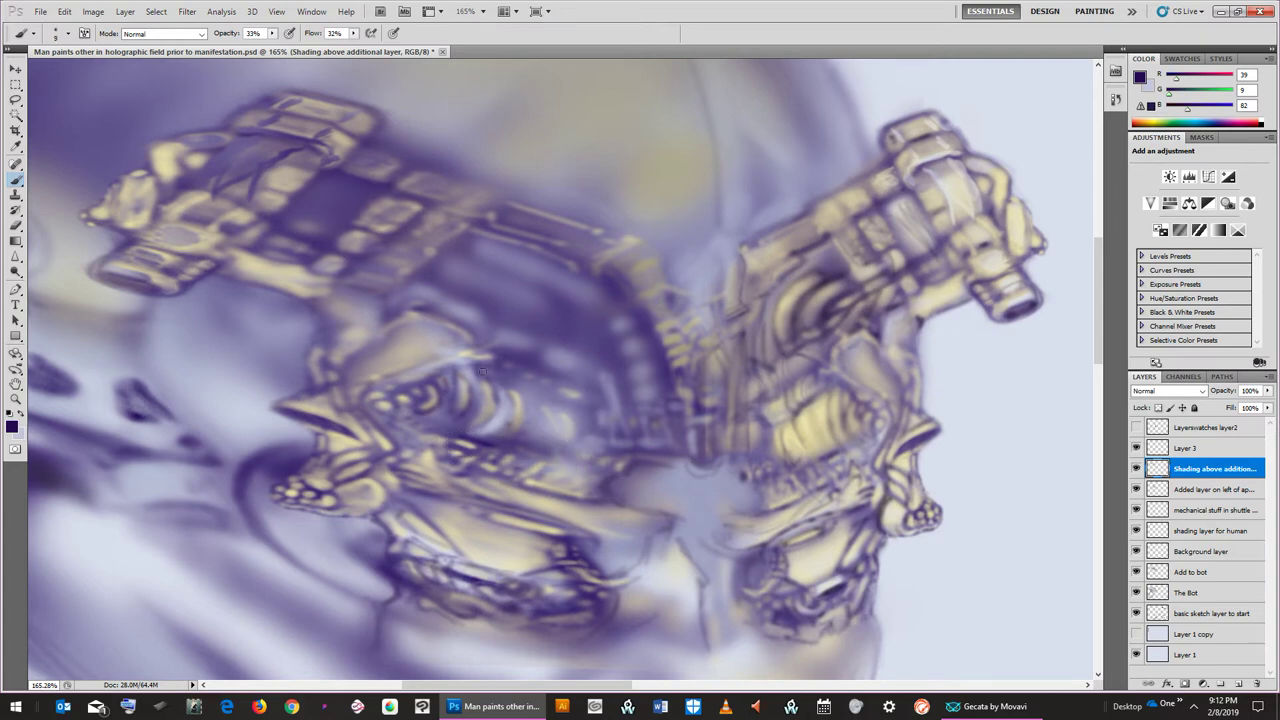
{"action": "key", "text": "bracketright"}
{"action": "key", "text": "bracketright"}
{"action": "left_click_drag", "start_coordinate": [511, 352], "coordinate": [605, 379]}
With a tiny brush, shade the upper centre and darken the lower-left curved contour
{"action": "key", "text": "bracketleft"}
{"action": "key", "text": "bracketleft"}
{"action": "key", "text": "bracketleft"}
{"action": "mouse_move", "coordinate": [449, 291]}
{"action": "left_mouse_down"}
{"action": "mouse_move", "coordinate": [616, 315]}
{"action": "mouse_move", "coordinate": [439, 289]}
{"action": "mouse_move", "coordinate": [631, 357]}
{"action": "mouse_move", "coordinate": [717, 423]}
{"action": "mouse_move", "coordinate": [654, 437]}
{"action": "mouse_move", "coordinate": [636, 327]}
{"action": "mouse_move", "coordinate": [650, 401]}
{"action": "left_mouse_up"}
{"action": "key", "text": "bracketleft"}
{"action": "key", "text": "bracketleft"}
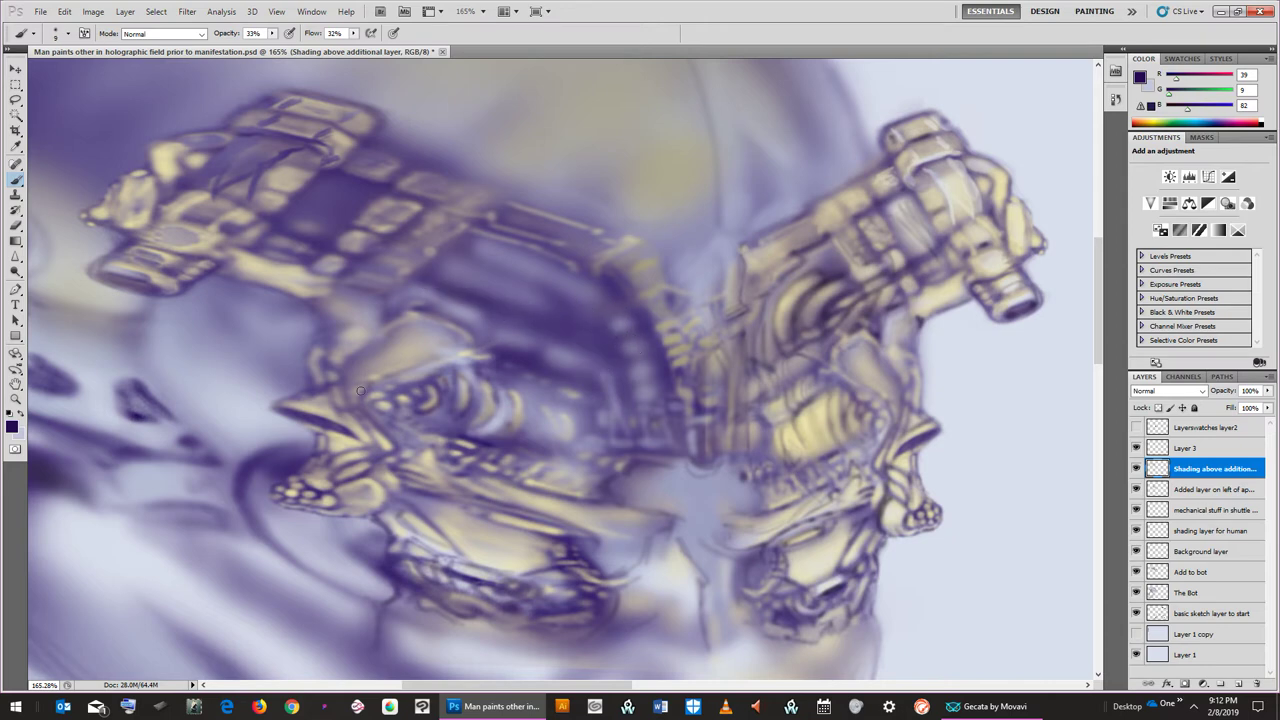
{"action": "key", "text": "bracketleft"}
{"action": "key", "text": "bracketleft"}
{"action": "mouse_move", "coordinate": [465, 256]}
{"action": "left_mouse_down"}
{"action": "mouse_move", "coordinate": [600, 333]}
{"action": "mouse_move", "coordinate": [589, 295]}
{"action": "left_mouse_up"}
{"action": "mouse_move", "coordinate": [479, 239]}
{"action": "left_mouse_down"}
{"action": "mouse_move", "coordinate": [584, 261]}
{"action": "mouse_move", "coordinate": [502, 242]}
{"action": "mouse_move", "coordinate": [576, 280]}
{"action": "left_mouse_up"}
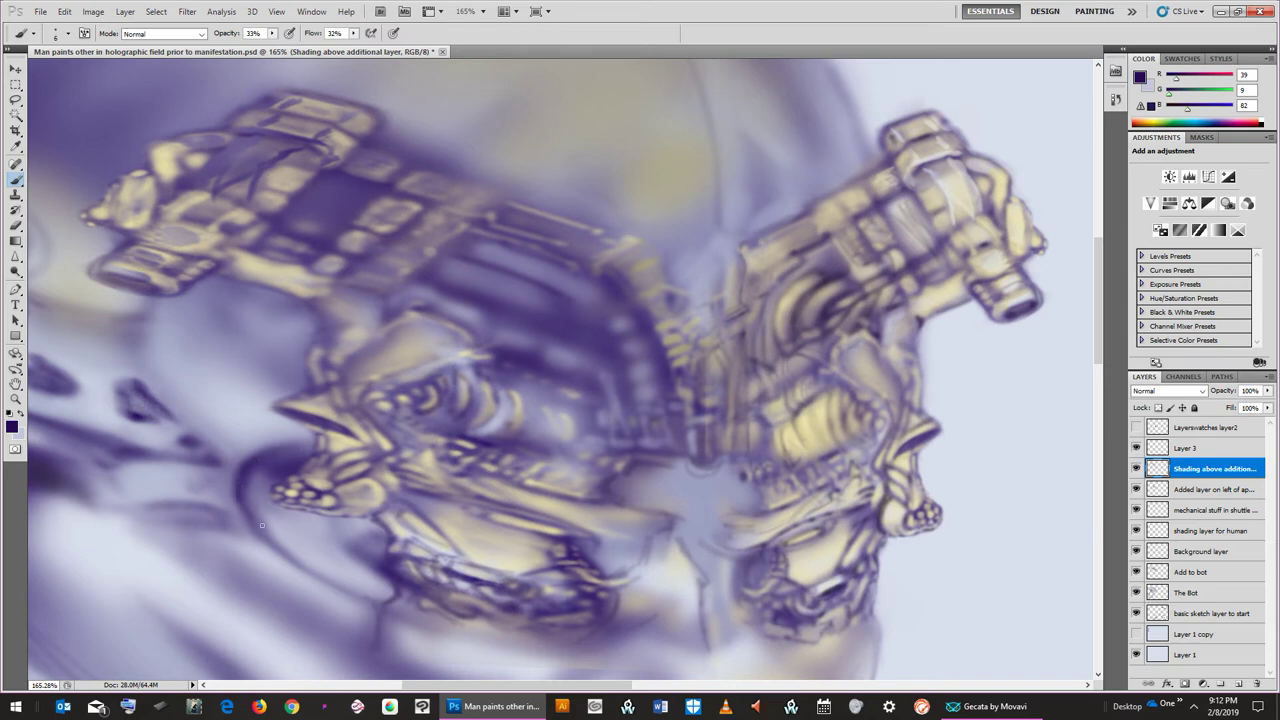
{"action": "left_click_drag", "start_coordinate": [259, 528], "coordinate": [368, 600]}
{"action": "mouse_move", "coordinate": [292, 560]}
{"action": "left_mouse_down"}
{"action": "mouse_move", "coordinate": [378, 599]}
{"action": "mouse_move", "coordinate": [367, 597]}
{"action": "left_mouse_up"}
Lower brush flow to about 9% and softly shade the lower left and left curved edge
{"action": "left_click", "coordinate": [353, 33]}
{"action": "left_click_drag", "start_coordinate": [335, 44], "coordinate": [338, 47]}
{"action": "mouse_move", "coordinate": [380, 538]}
{"action": "left_mouse_down"}
{"action": "mouse_move", "coordinate": [425, 535]}
{"action": "mouse_move", "coordinate": [420, 488]}
{"action": "mouse_move", "coordinate": [352, 463]}
{"action": "mouse_move", "coordinate": [368, 532]}
{"action": "mouse_move", "coordinate": [340, 542]}
{"action": "mouse_move", "coordinate": [334, 522]}
{"action": "mouse_move", "coordinate": [333, 537]}
{"action": "mouse_move", "coordinate": [329, 523]}
{"action": "mouse_move", "coordinate": [309, 543]}
{"action": "mouse_move", "coordinate": [341, 542]}
{"action": "mouse_move", "coordinate": [340, 530]}
{"action": "mouse_move", "coordinate": [315, 550]}
{"action": "mouse_move", "coordinate": [344, 556]}
{"action": "mouse_move", "coordinate": [329, 543]}
{"action": "mouse_move", "coordinate": [392, 593]}
{"action": "mouse_move", "coordinate": [318, 537]}
{"action": "mouse_move", "coordinate": [430, 604]}
{"action": "mouse_move", "coordinate": [311, 539]}
{"action": "mouse_move", "coordinate": [424, 598]}
{"action": "mouse_move", "coordinate": [453, 568]}
{"action": "mouse_move", "coordinate": [427, 474]}
{"action": "mouse_move", "coordinate": [413, 513]}
{"action": "mouse_move", "coordinate": [472, 570]}
{"action": "mouse_move", "coordinate": [494, 575]}
{"action": "mouse_move", "coordinate": [519, 541]}
{"action": "left_mouse_up"}
{"action": "mouse_move", "coordinate": [219, 477]}
{"action": "left_mouse_down"}
{"action": "mouse_move", "coordinate": [256, 469]}
{"action": "mouse_move", "coordinate": [249, 495]}
{"action": "mouse_move", "coordinate": [250, 471]}
{"action": "mouse_move", "coordinate": [328, 552]}
{"action": "mouse_move", "coordinate": [256, 510]}
{"action": "mouse_move", "coordinate": [354, 569]}
{"action": "mouse_move", "coordinate": [290, 543]}
{"action": "mouse_move", "coordinate": [295, 557]}
{"action": "mouse_move", "coordinate": [384, 596]}
{"action": "mouse_move", "coordinate": [283, 552]}
{"action": "mouse_move", "coordinate": [414, 612]}
{"action": "mouse_move", "coordinate": [390, 612]}
{"action": "mouse_move", "coordinate": [313, 563]}
{"action": "left_mouse_up"}
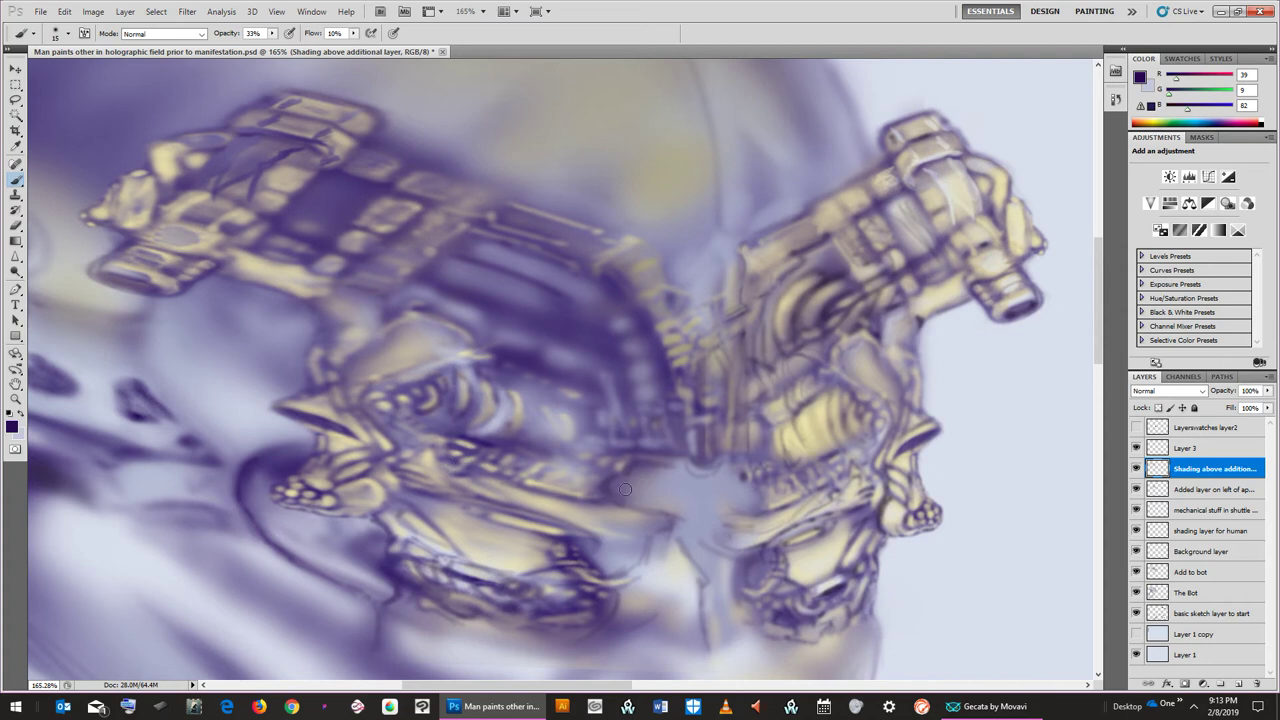
Shade the lower gap between devices with a 40 px brush, then resize it to 45
{"action": "key", "text": "bracketright"}
{"action": "key", "text": "bracketright"}
{"action": "key", "text": "bracketright"}
{"action": "mouse_move", "coordinate": [654, 489]}
{"action": "left_mouse_down"}
{"action": "mouse_move", "coordinate": [634, 486]}
{"action": "mouse_move", "coordinate": [660, 480]}
{"action": "mouse_move", "coordinate": [673, 498]}
{"action": "mouse_move", "coordinate": [662, 478]}
{"action": "mouse_move", "coordinate": [654, 534]}
{"action": "mouse_move", "coordinate": [755, 498]}
{"action": "mouse_move", "coordinate": [736, 496]}
{"action": "left_mouse_up"}
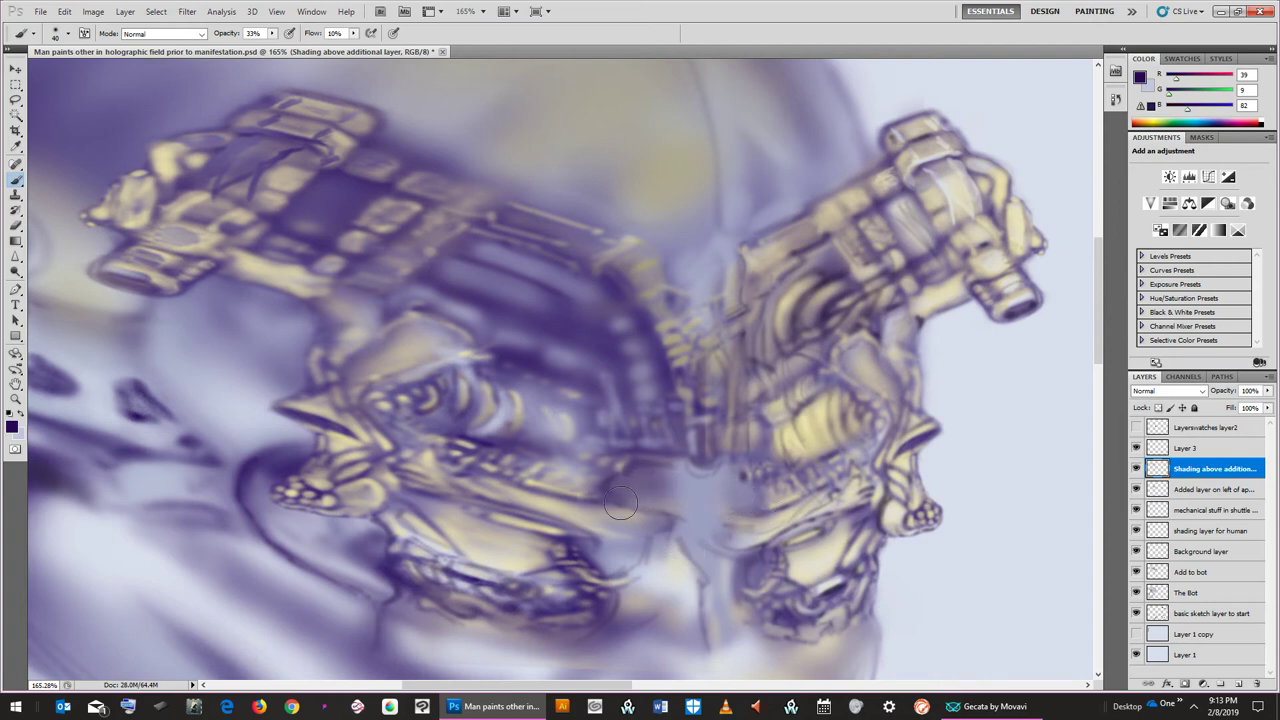
{"action": "key", "text": "bracketleft"}
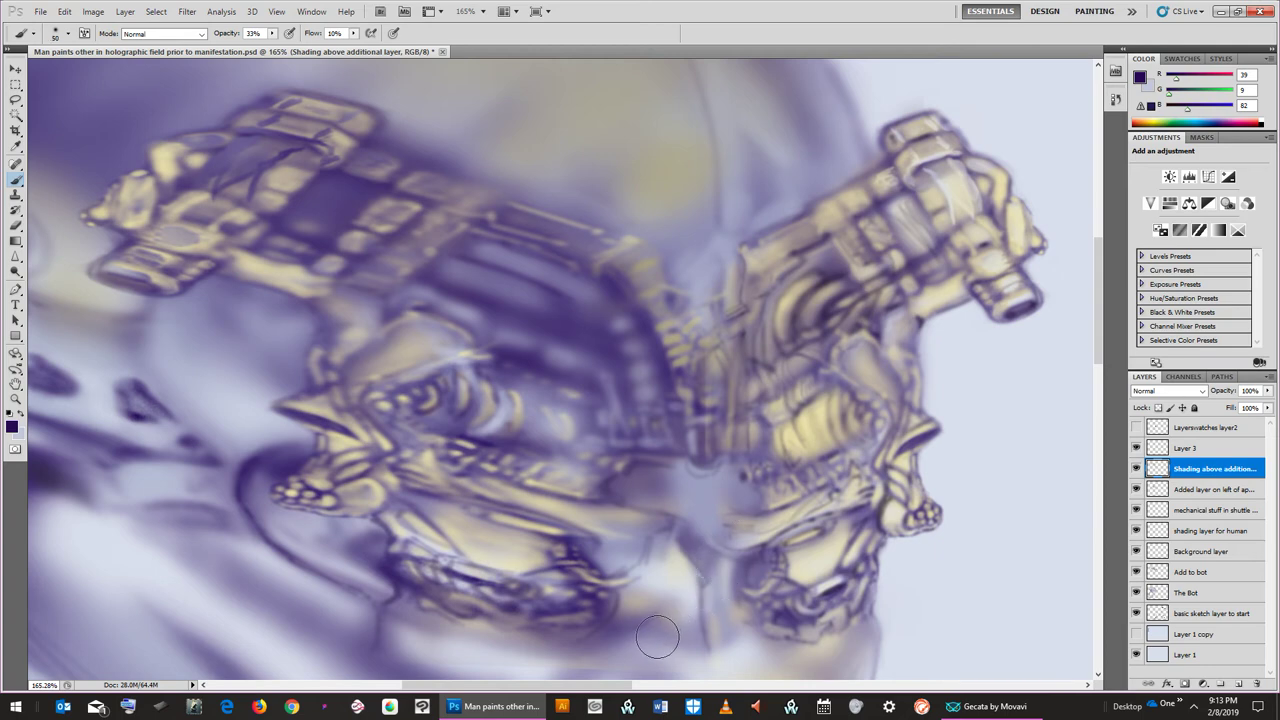
{"action": "key", "text": "bracketright"}
{"action": "key", "text": "bracketright"}
{"action": "key", "text": "bracketright"}
{"action": "key", "text": "bracketleft"}
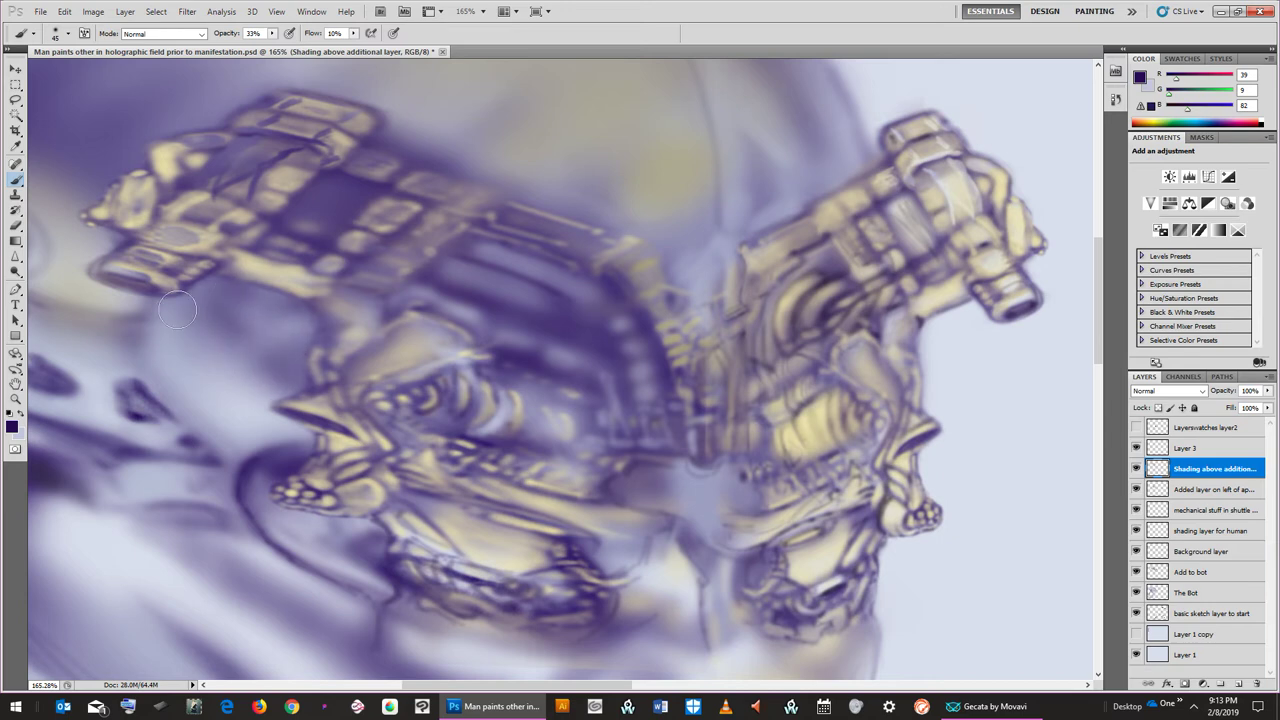
Shrink the brush to 20 and stroke faint purple over the left device's yellow band
{"action": "key", "text": "bracketleft"}
{"action": "key", "text": "bracketleft"}
{"action": "key", "text": "bracketleft"}
{"action": "key", "text": "bracketleft"}
{"action": "key", "text": "bracketleft"}
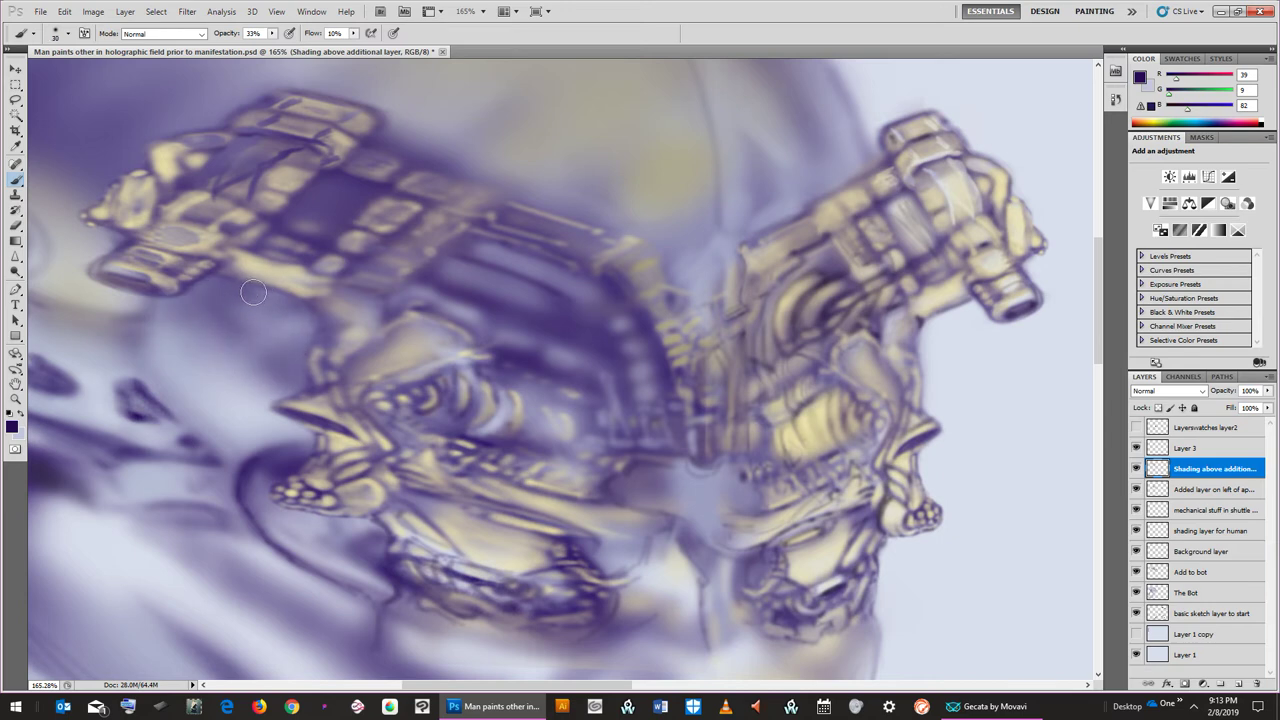
{"action": "key", "text": "bracketleft"}
{"action": "key", "text": "bracketleft"}
{"action": "key", "text": "bracketleft"}
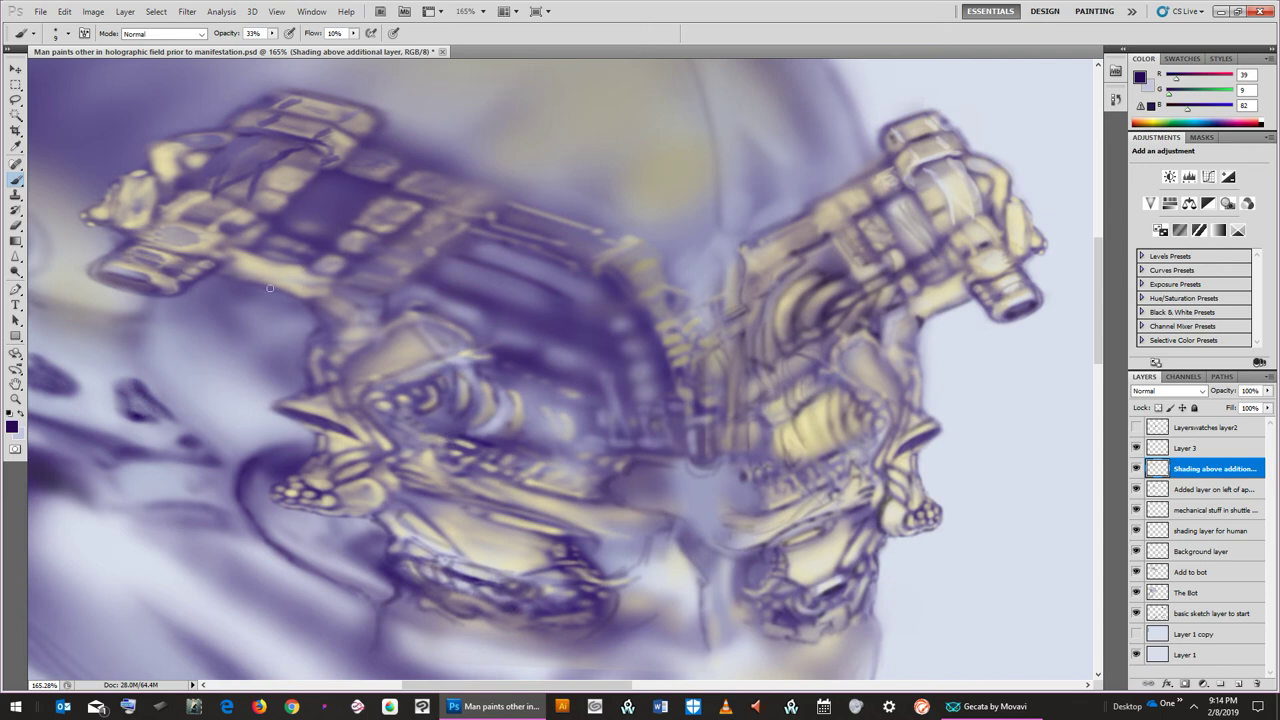
{"action": "mouse_move", "coordinate": [242, 266]}
{"action": "left_mouse_down"}
{"action": "mouse_move", "coordinate": [326, 286]}
{"action": "mouse_move", "coordinate": [217, 262]}
{"action": "mouse_move", "coordinate": [345, 289]}
{"action": "mouse_move", "coordinate": [311, 285]}
{"action": "left_mouse_up"}
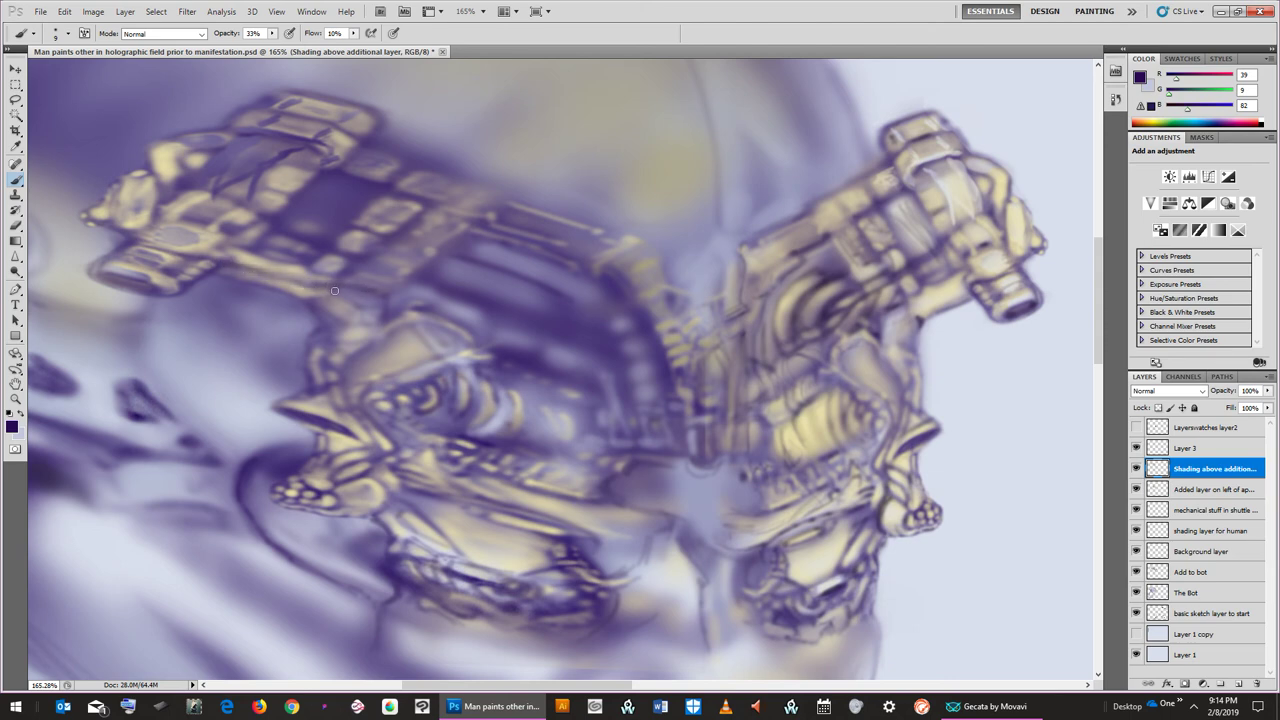